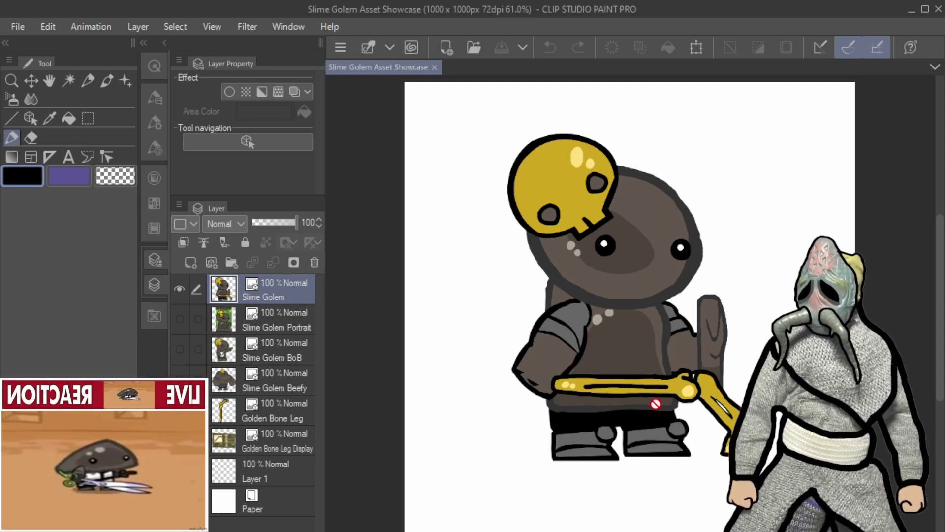
Scroll up and down the canvas to look over the base golem sprite
scroll(650, 400, "up", 5)
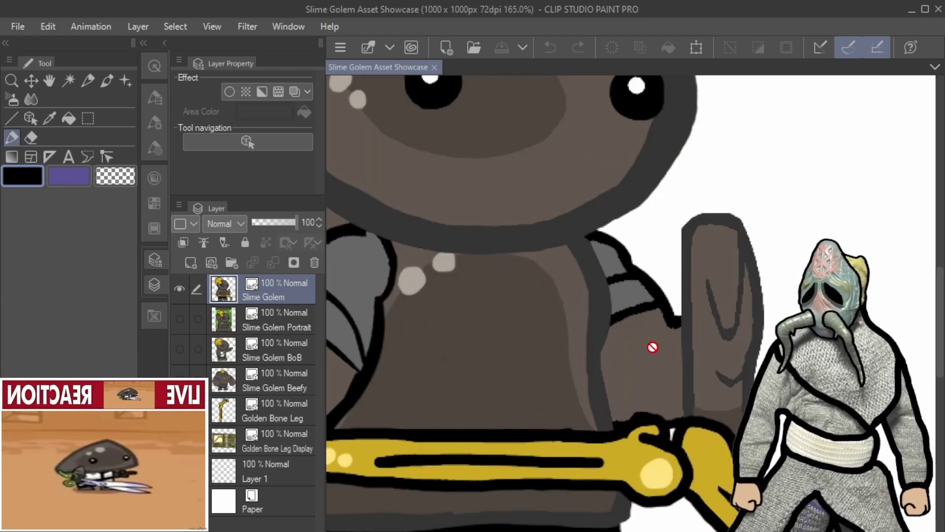
scroll(652, 347, "down", 6)
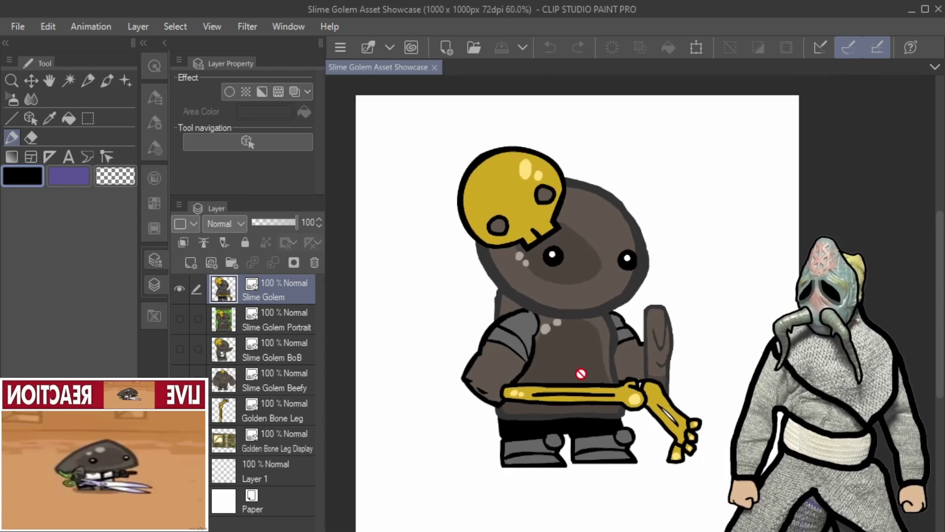
scroll(581, 373, "up", 3)
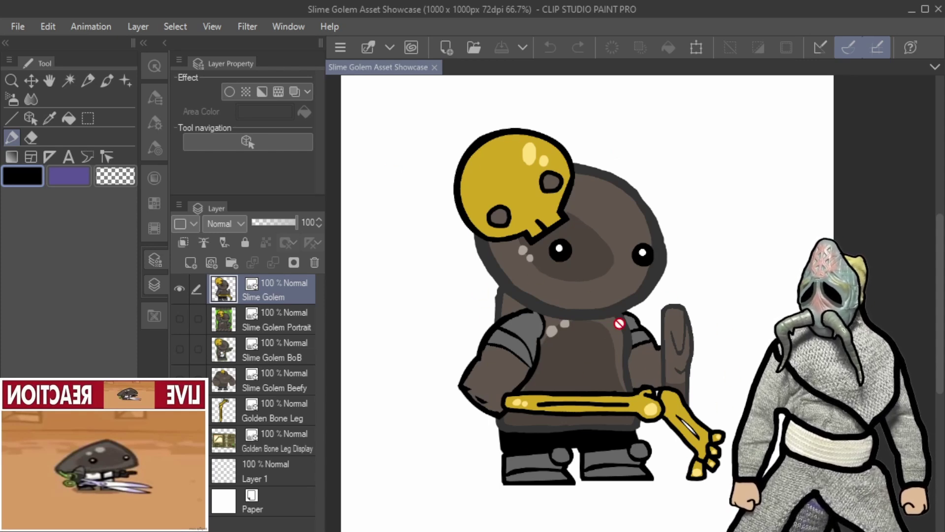
scroll(690, 352, "up", 4)
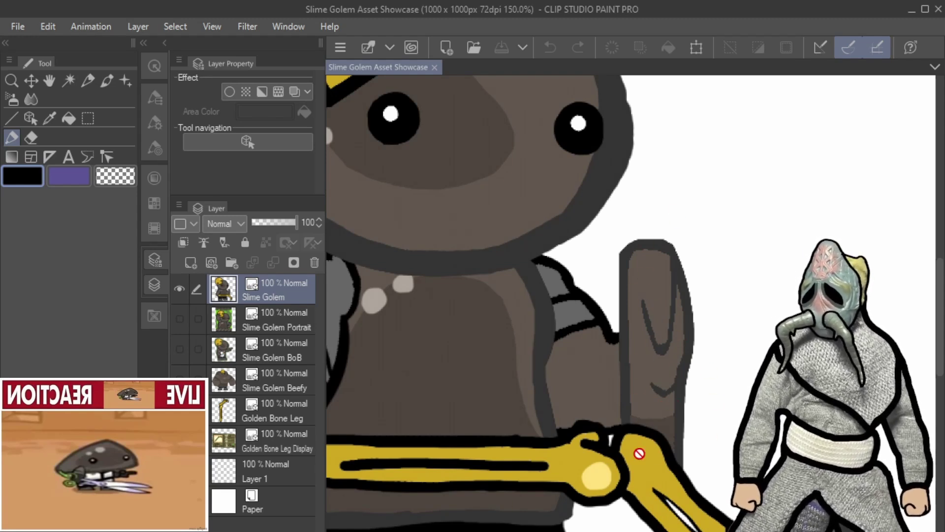
scroll(557, 437, "down", 4)
scroll(679, 415, "down", 2)
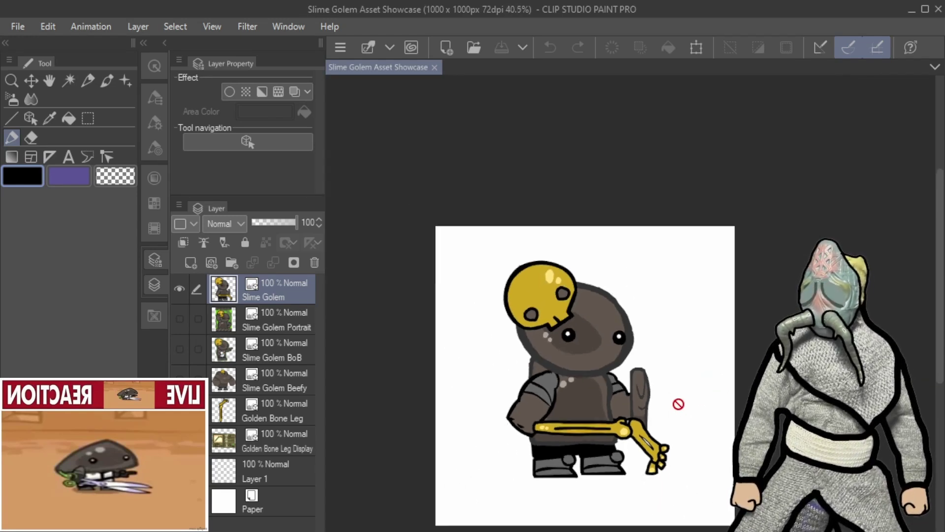
scroll(569, 468, "up", 2)
scroll(561, 437, "up", 1)
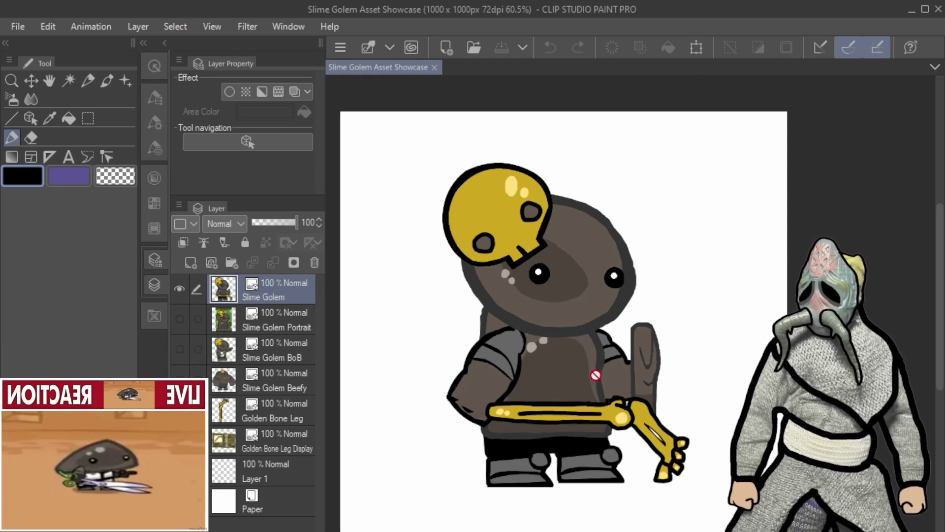
scroll(543, 376, "up", 4)
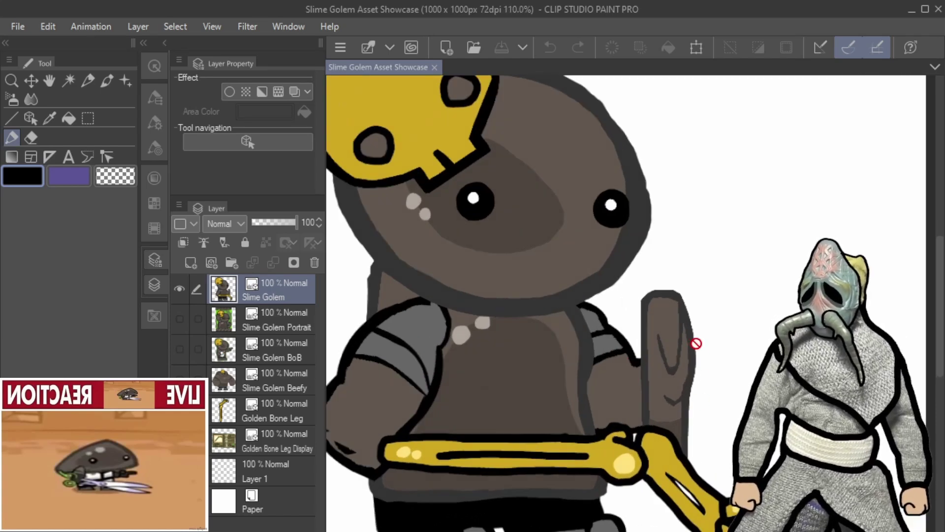
scroll(696, 344, "down", 2)
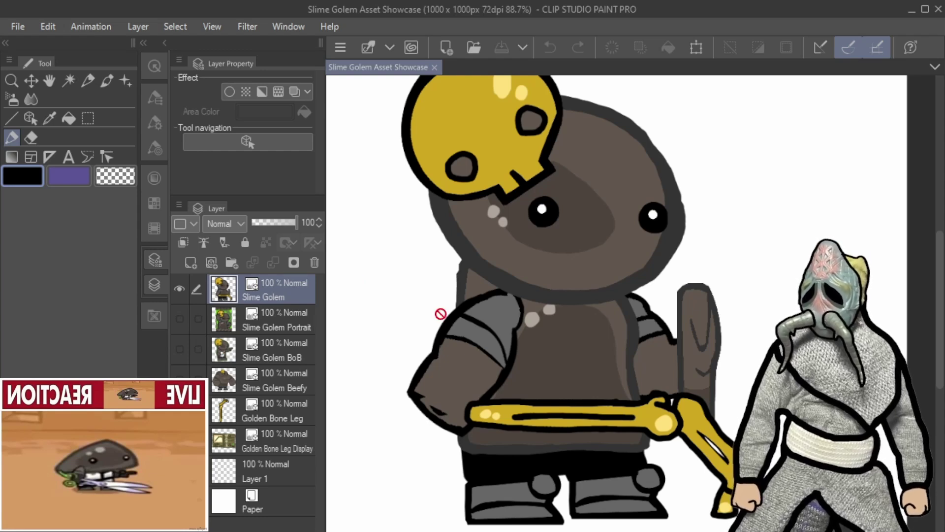
scroll(568, 229, "down", 3)
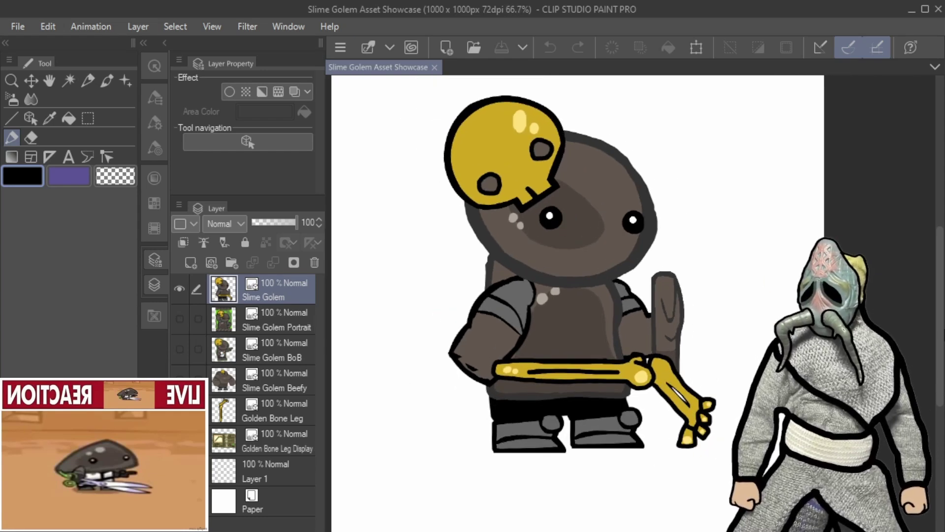
Zoom in on the golem, adjust the view, and turn off the Slime Golem layer
key("ctrl+plus")
left_click_drag(937, 355, 939, 370)
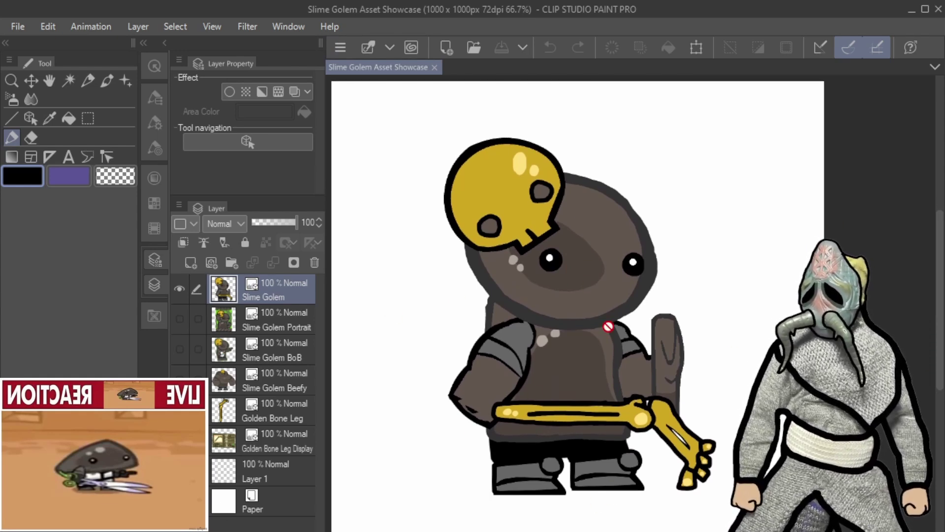
scroll(648, 396, "down", 3)
scroll(645, 443, "up", 2)
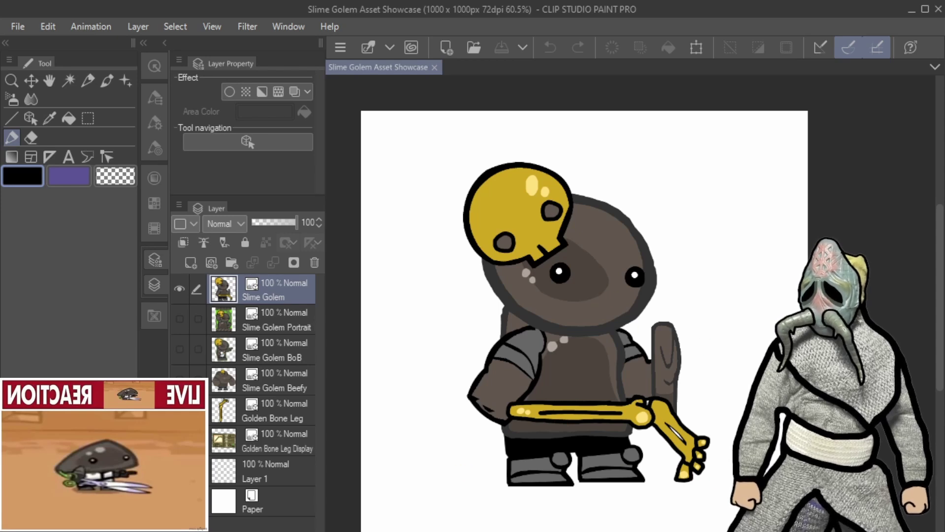
left_click(178, 287)
Make the Slime Golem Portrait layer visible, zoom out to the whole portrait, and pick the Operation tool
left_click(180, 318)
key("ctrl+minus")
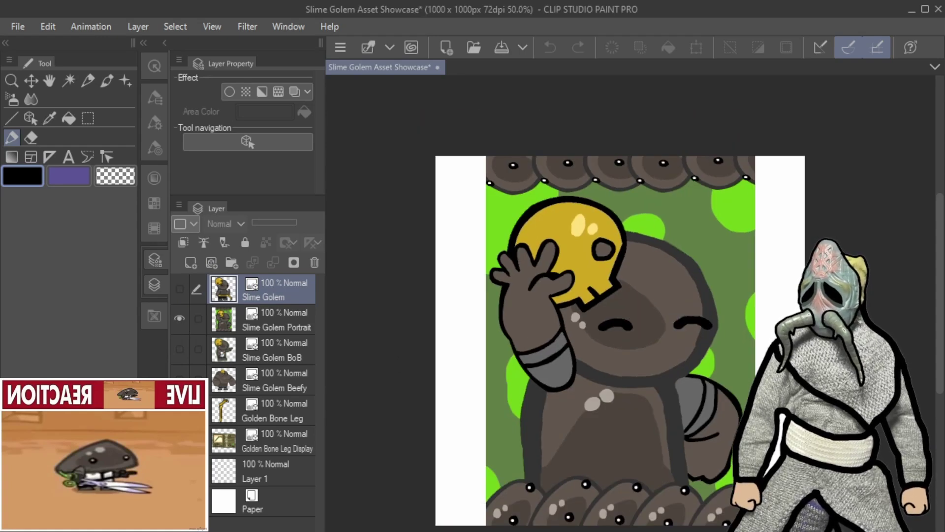
left_click(31, 118)
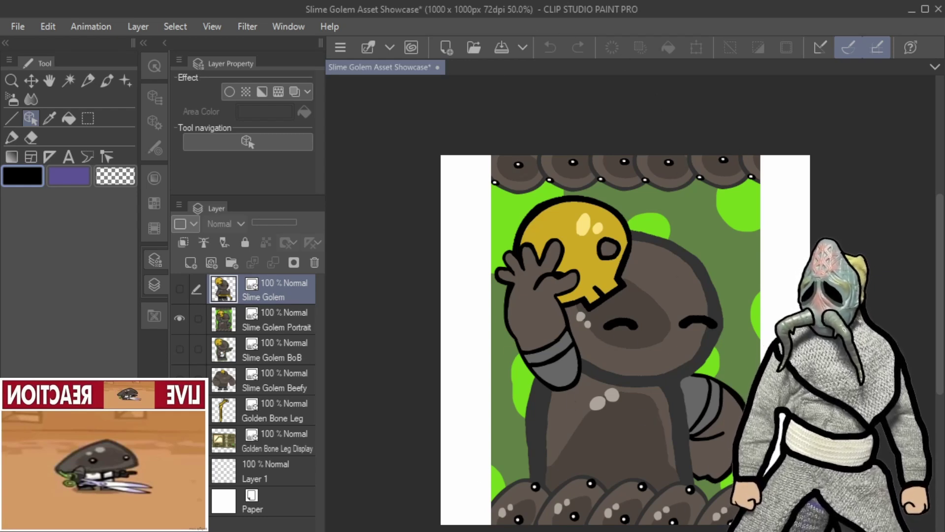
scroll(678, 353, "down", 1)
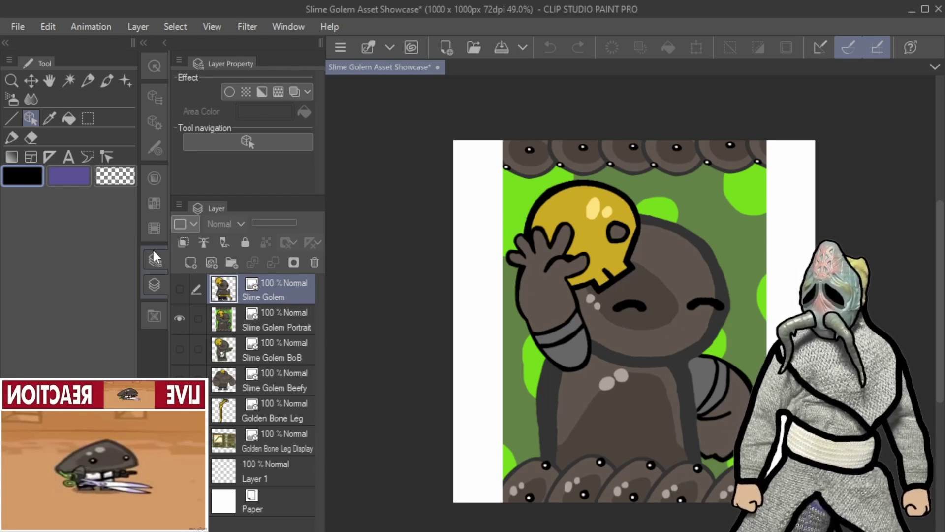
left_click(178, 319)
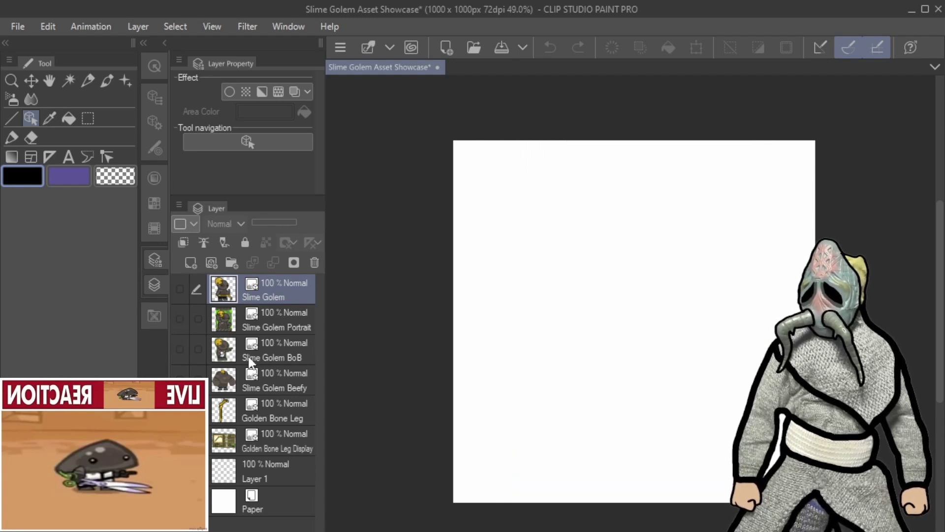
left_click(179, 349)
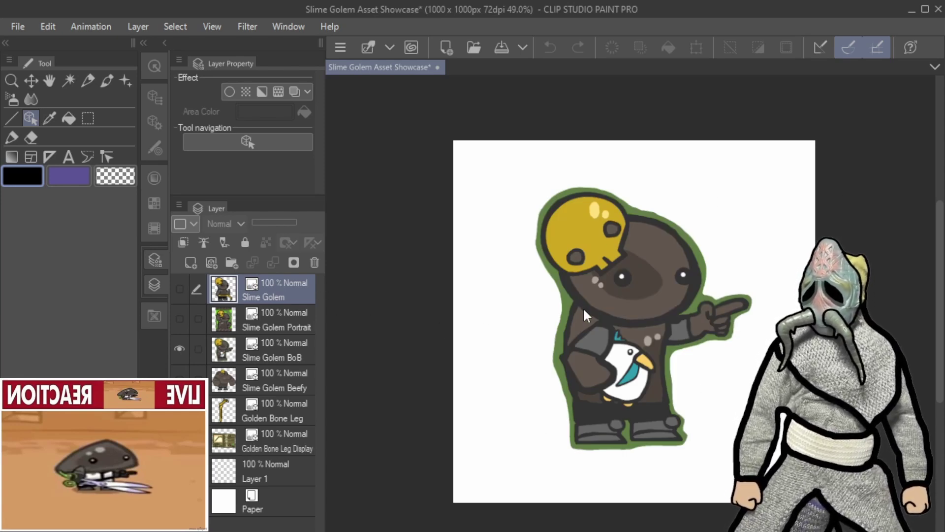
scroll(674, 314, "up", 3)
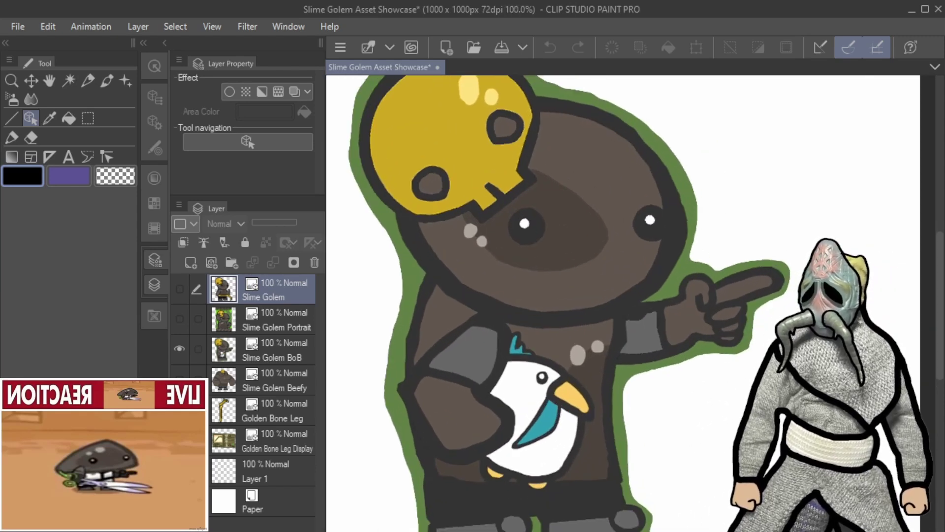
scroll(725, 312, "down", 2)
scroll(724, 315, "up", 2)
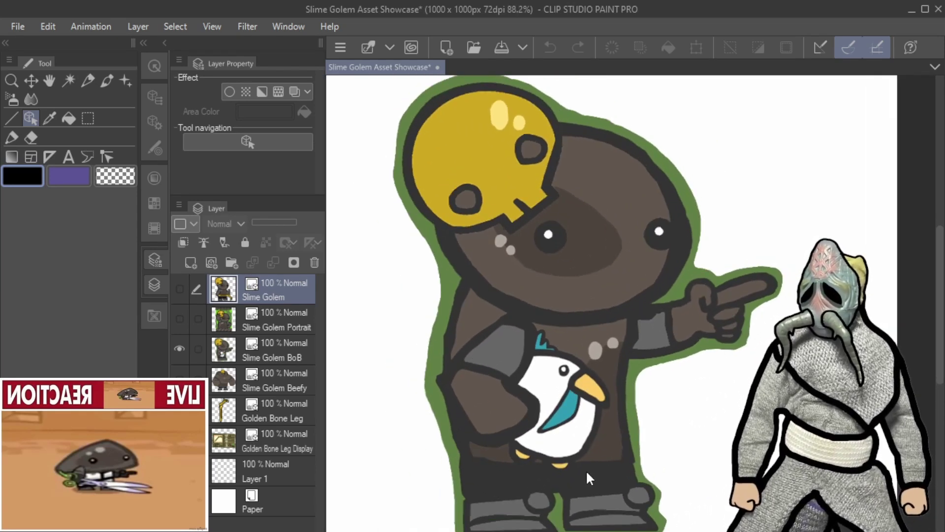
scroll(586, 469, "down", 2)
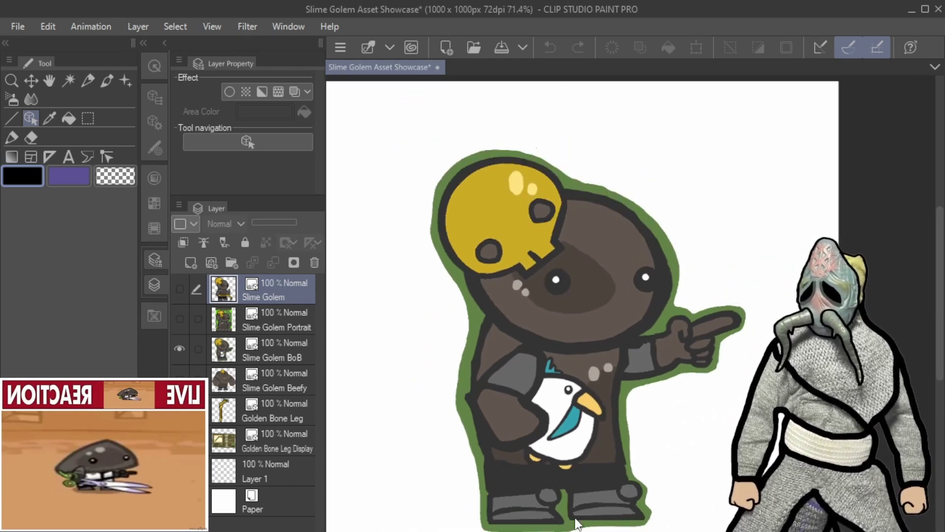
scroll(550, 436, "down", 2)
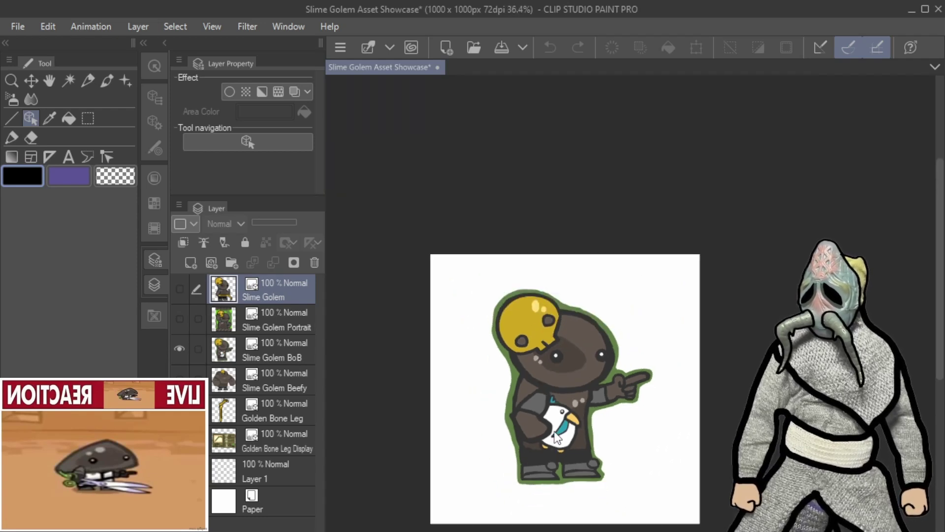
scroll(550, 436, "up", 4)
scroll(645, 399, "down", 3)
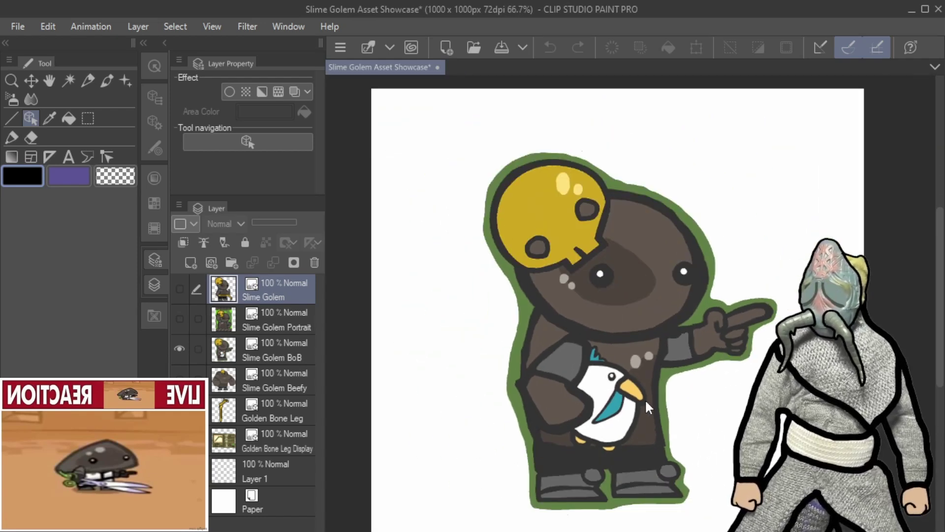
scroll(607, 381, "up", 2)
scroll(598, 345, "down", 1)
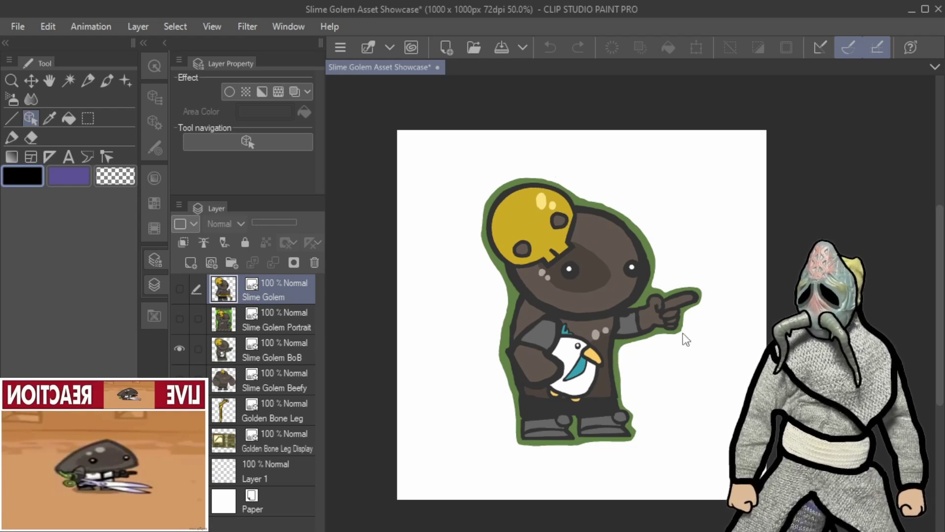
scroll(658, 308, "up", 3)
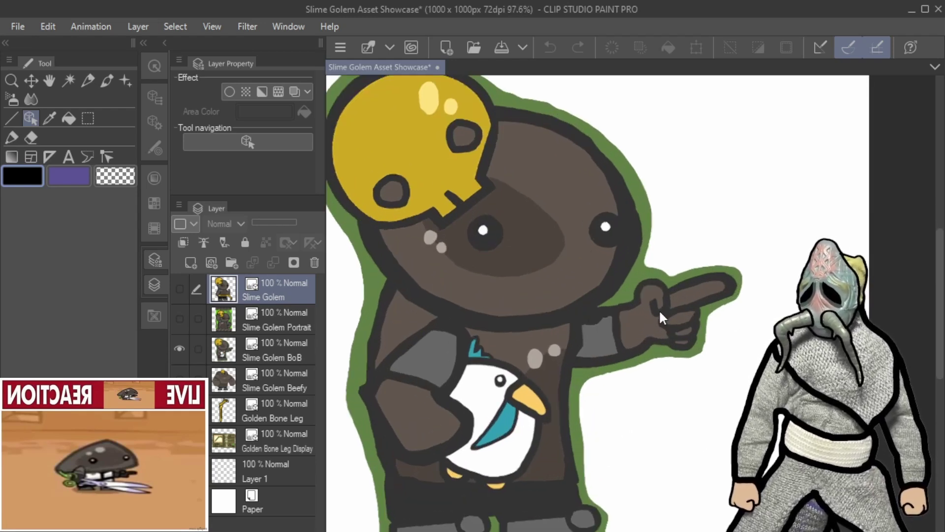
scroll(694, 323, "up", 3)
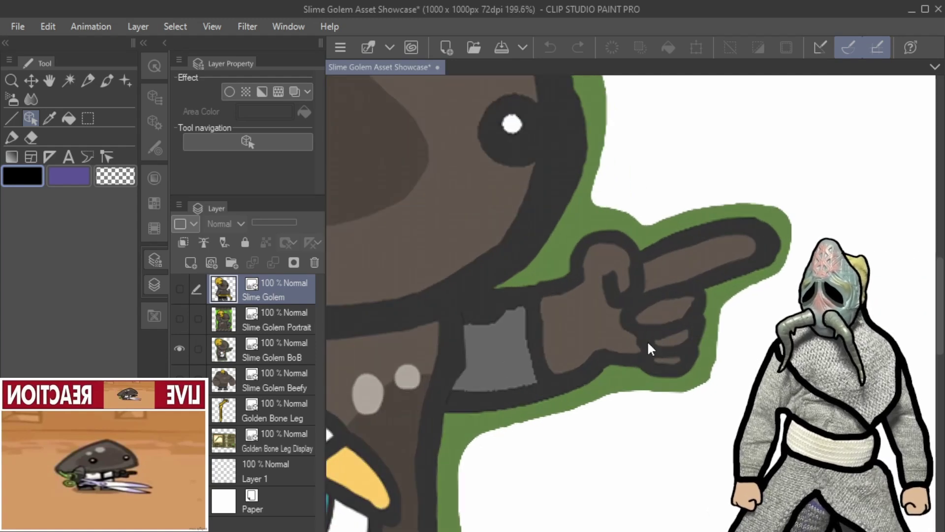
scroll(671, 275, "down", 4)
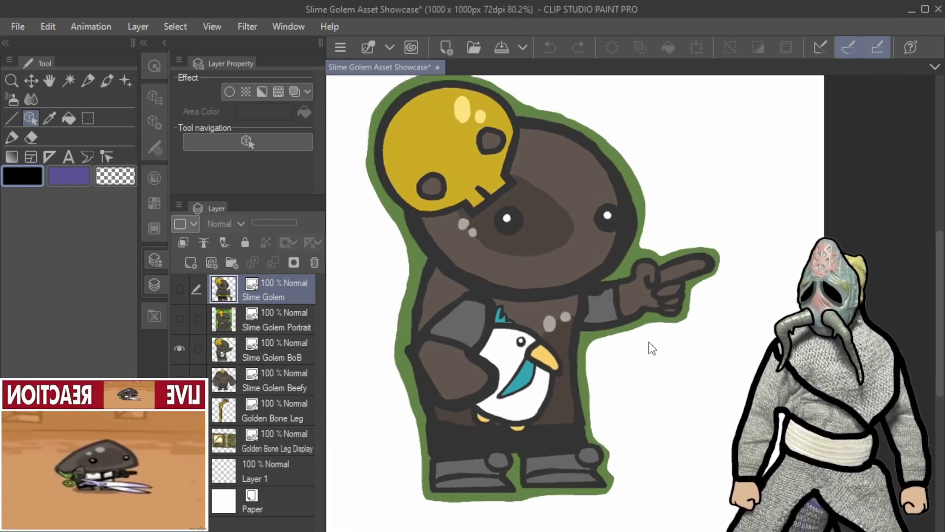
scroll(652, 347, "down", 1)
scroll(696, 267, "up", 1)
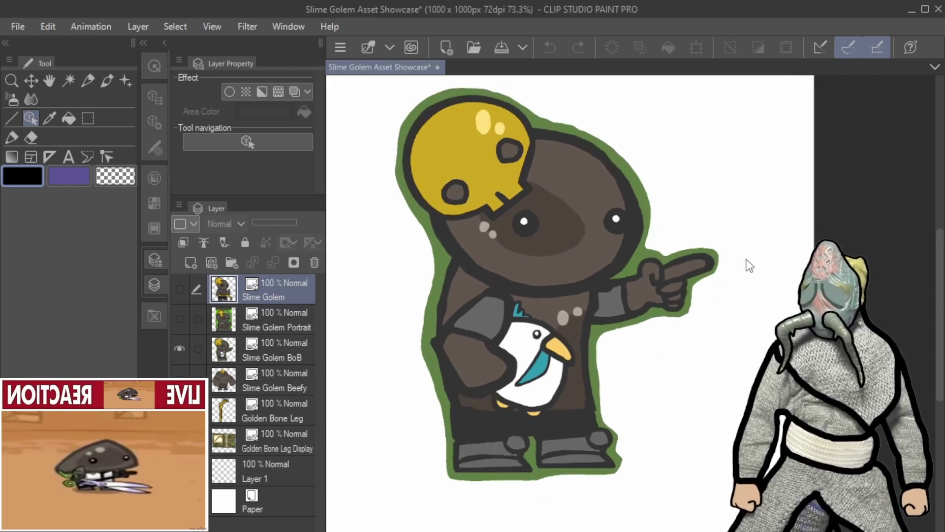
scroll(622, 286, "down", 1)
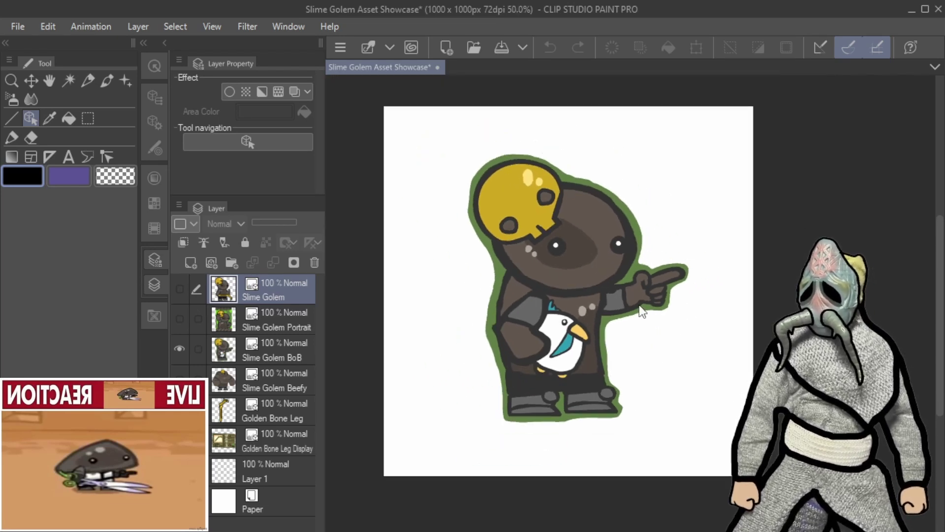
scroll(647, 291, "up", 1)
scroll(647, 291, "up", 2)
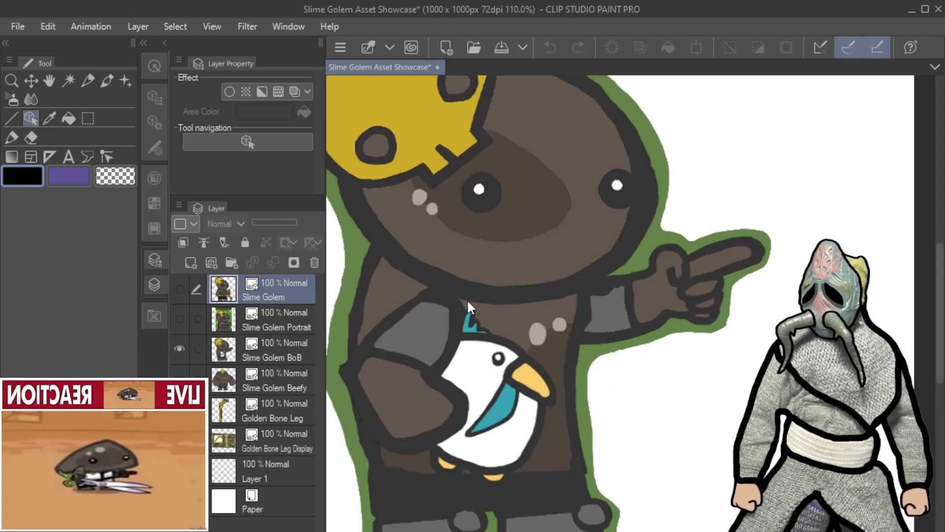
scroll(551, 405, "down", 1)
scroll(493, 418, "down", 2)
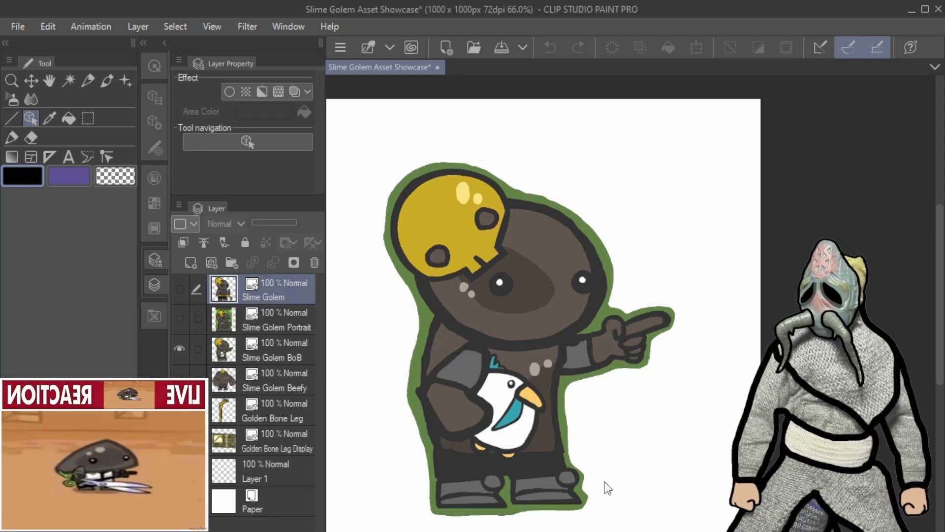
scroll(606, 486, "down", 1)
scroll(605, 482, "down", 1)
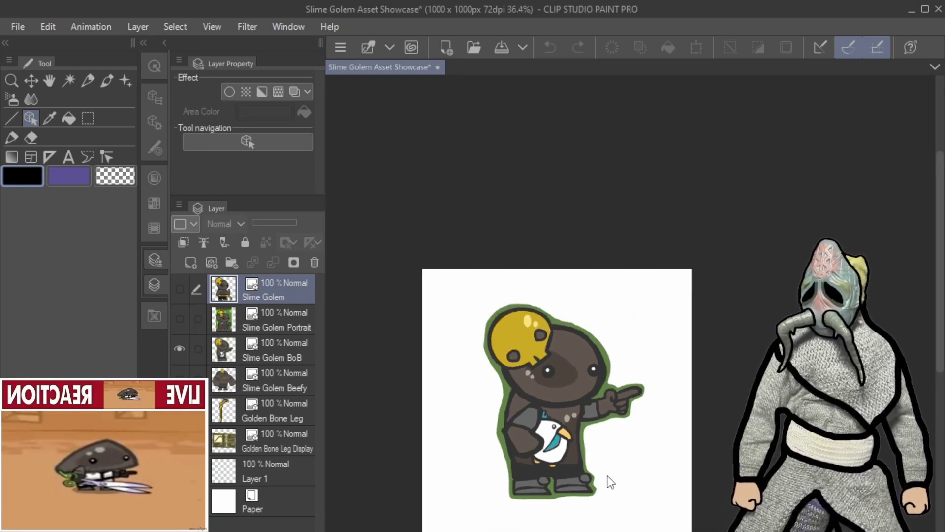
scroll(598, 483, "up", 1)
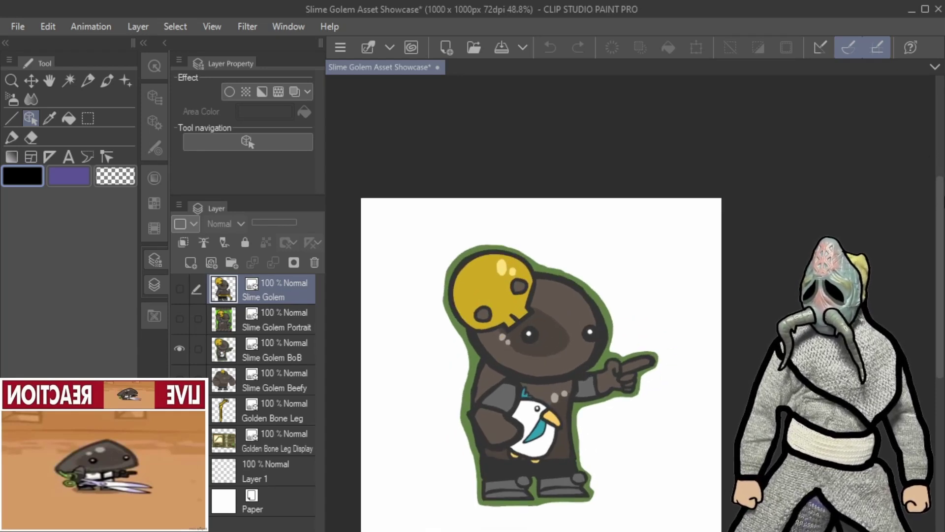
left_click_drag(942, 206, 916, 244)
scroll(542, 309, "left", 3)
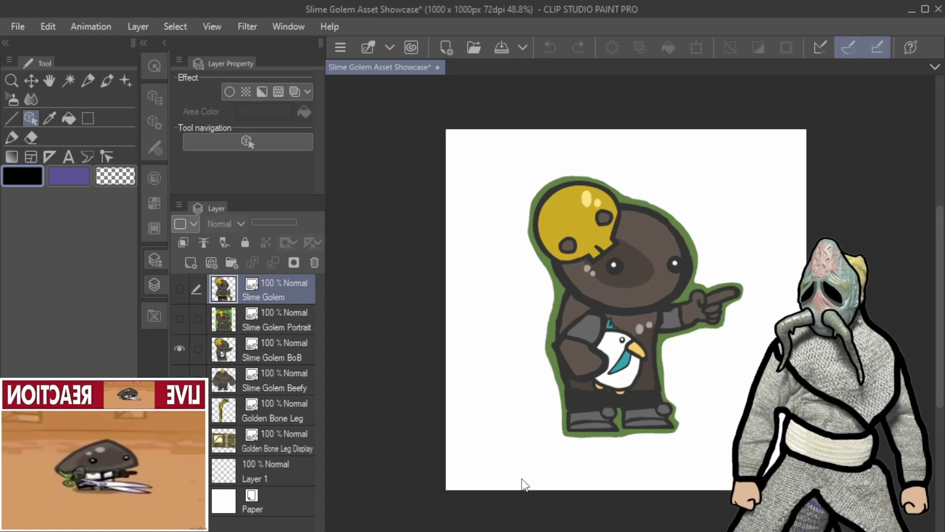
Hide Slime Golem BoB and Slime Golem, leaving only the selected Slime Golem Beefy layer visible
left_click(180, 349)
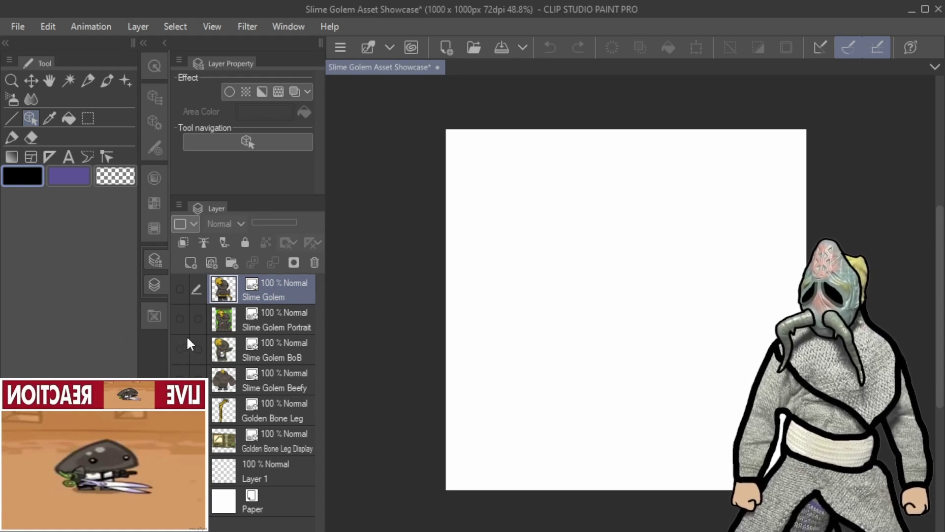
left_click(180, 289)
left_click_drag(620, 296, 646, 295)
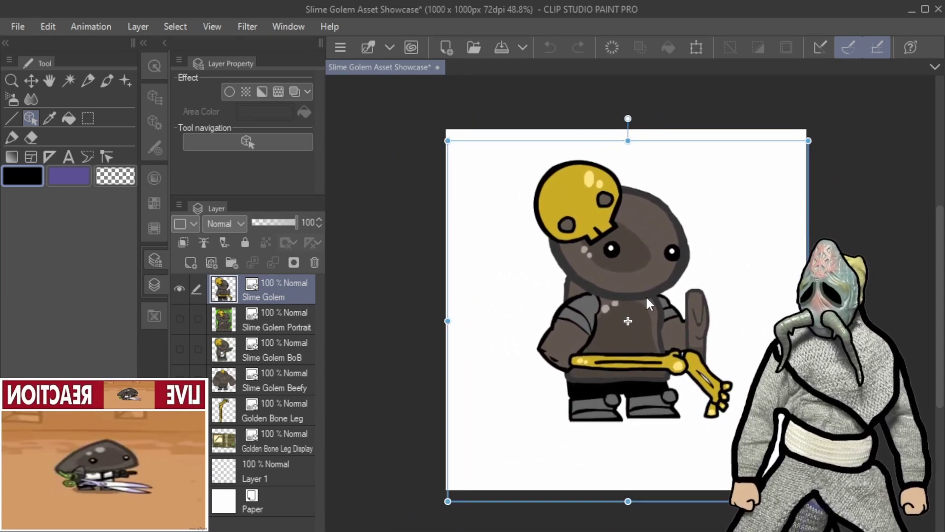
left_click(293, 377)
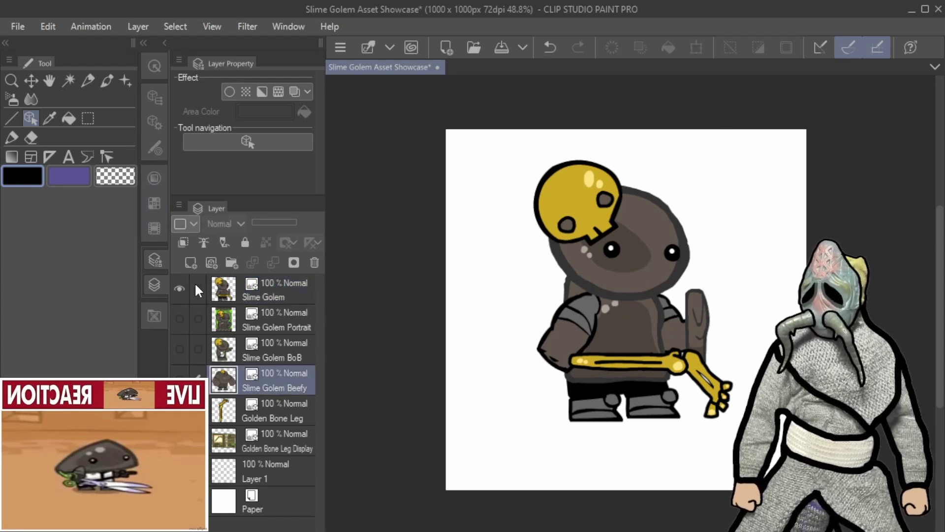
left_click(180, 292)
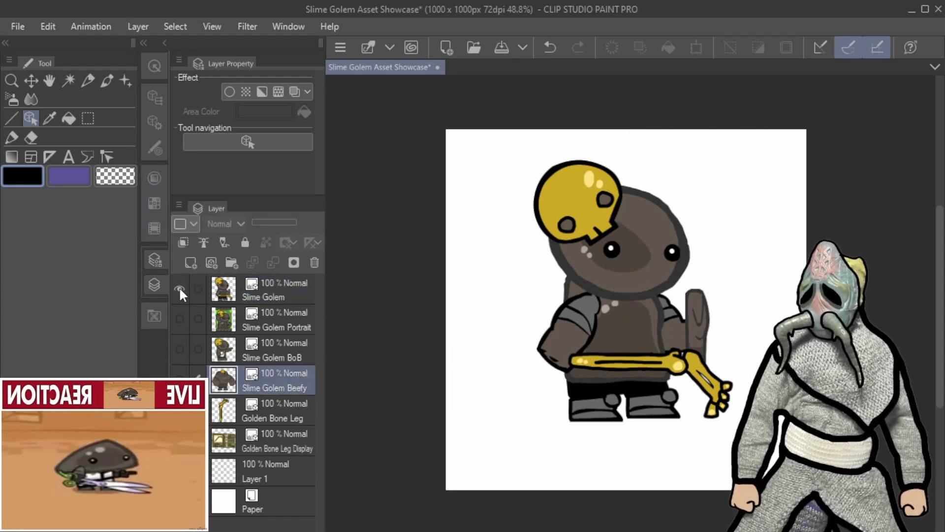
left_click(180, 288)
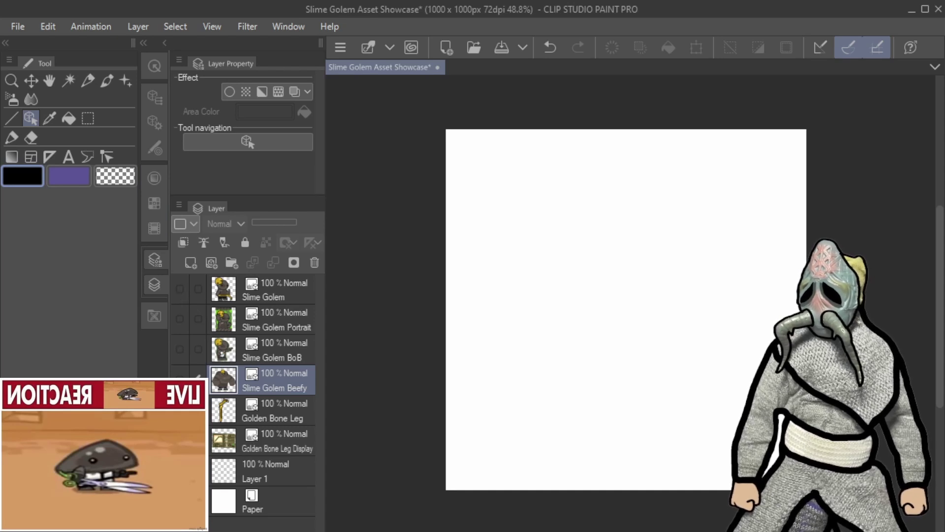
left_click(180, 380)
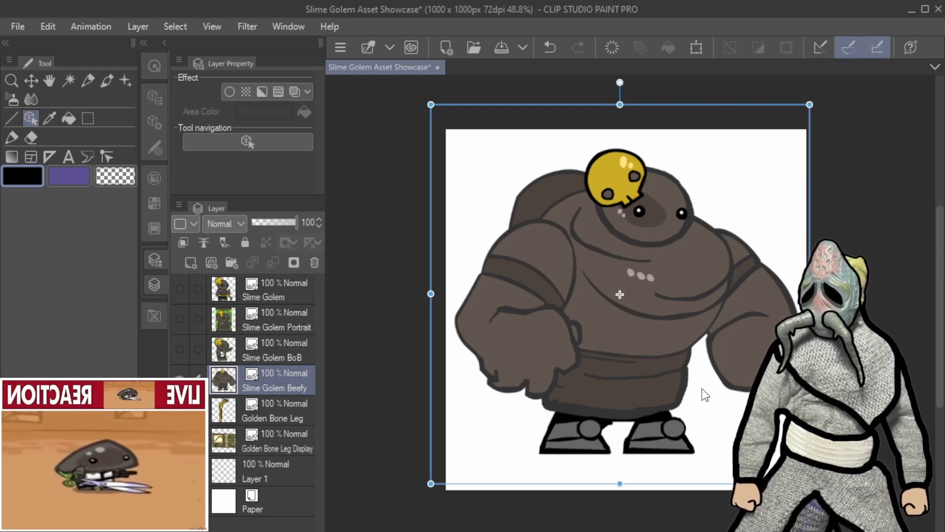
Compare the Beefy golem against the Slime Golem sprite, then nudge Beefy up and right
left_click(261, 347)
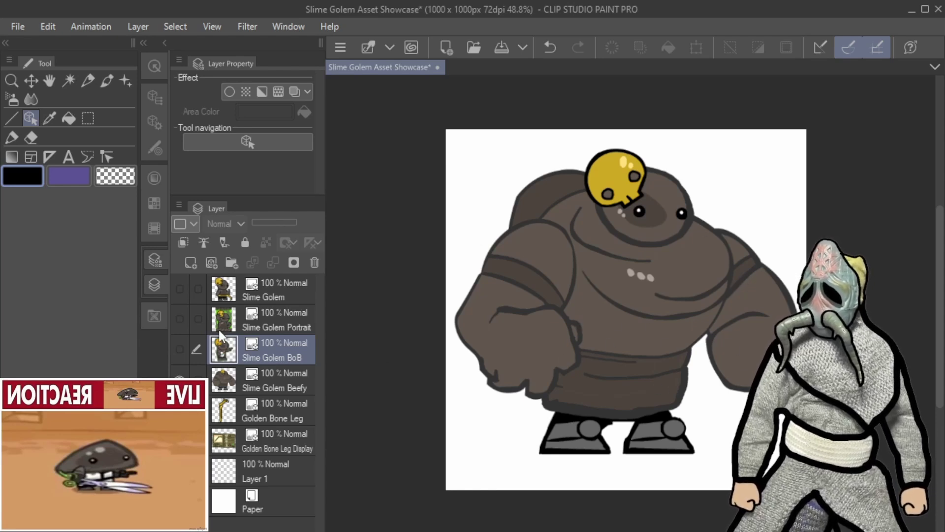
left_click(183, 290)
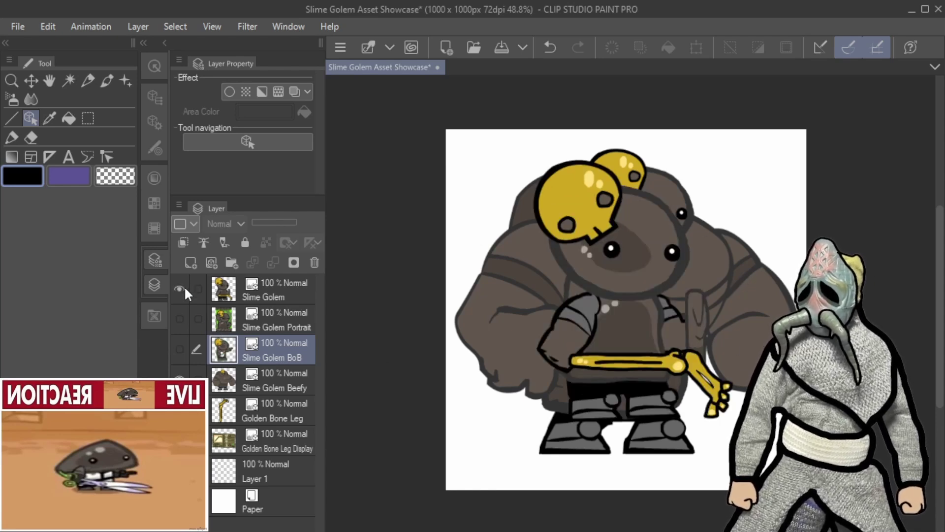
left_click(186, 290)
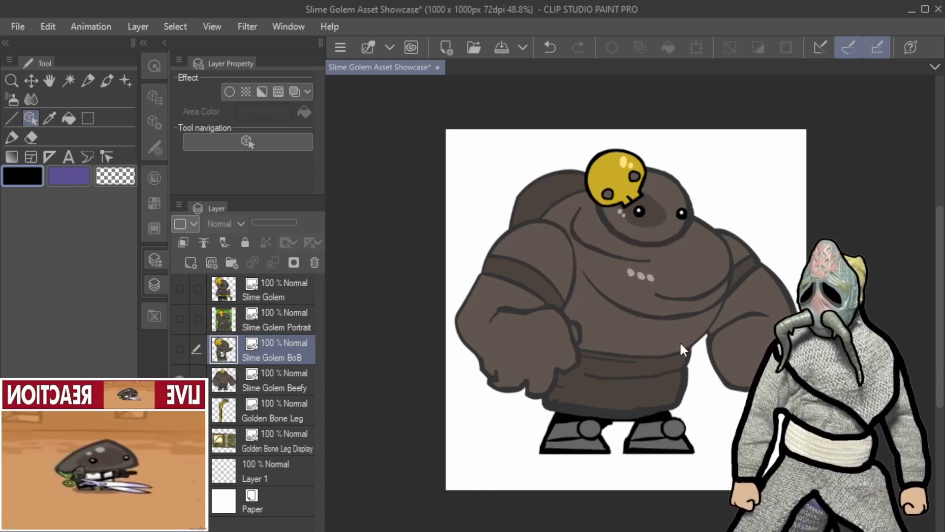
left_click(616, 362)
left_click_drag(616, 370, 631, 386)
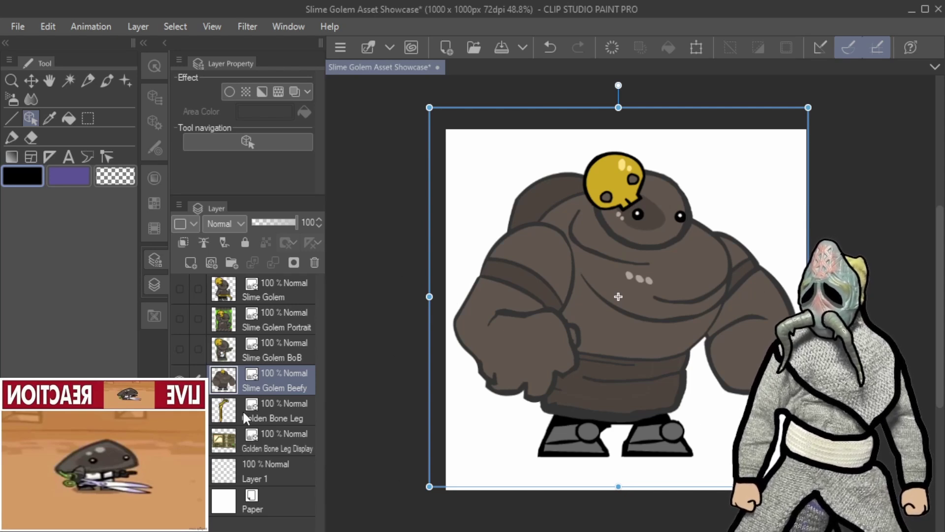
Hide Slime Golem Beefy, briefly show Slime Golem to inspect it, then hide it too
left_click(180, 377)
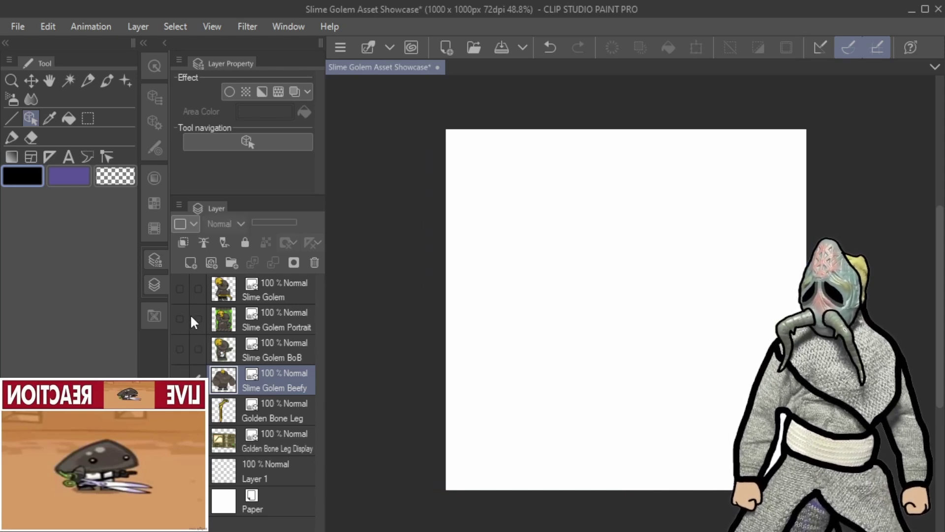
left_click(180, 289)
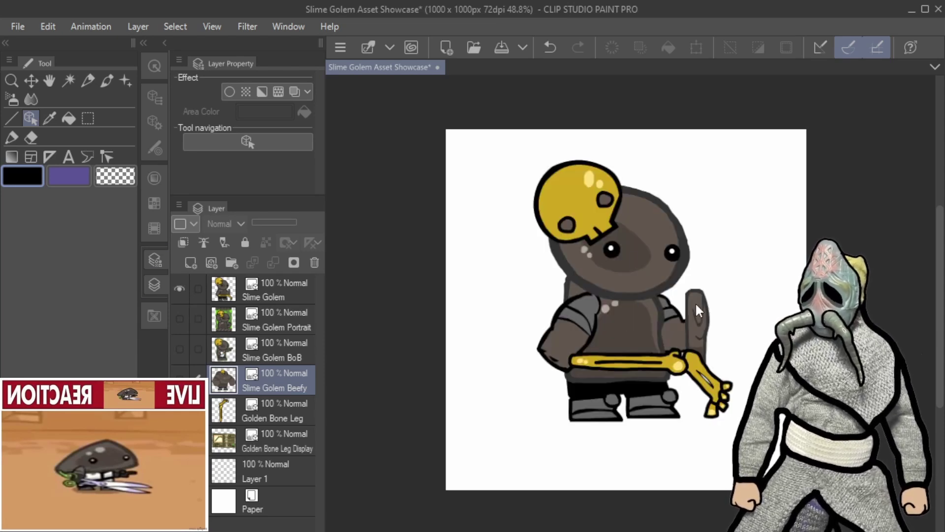
scroll(687, 306, "up", 4)
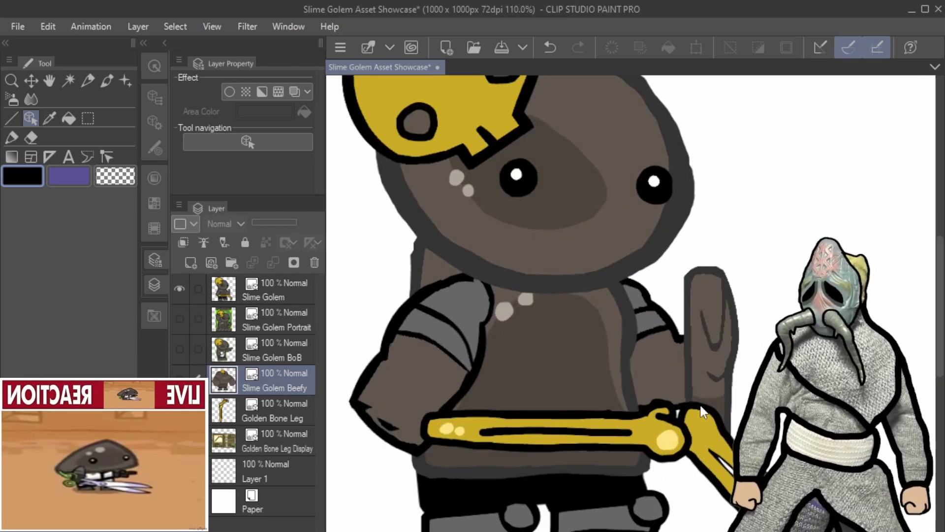
scroll(649, 379, "down", 4)
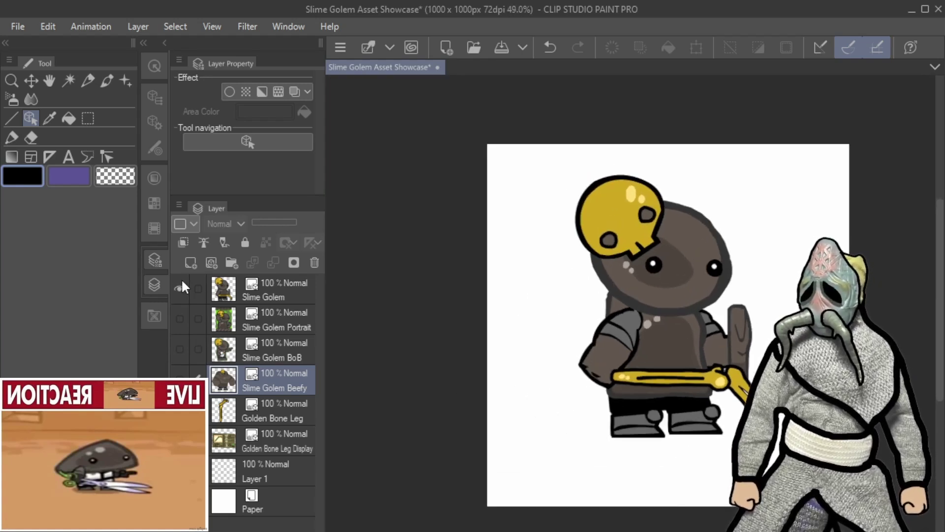
left_click(178, 290)
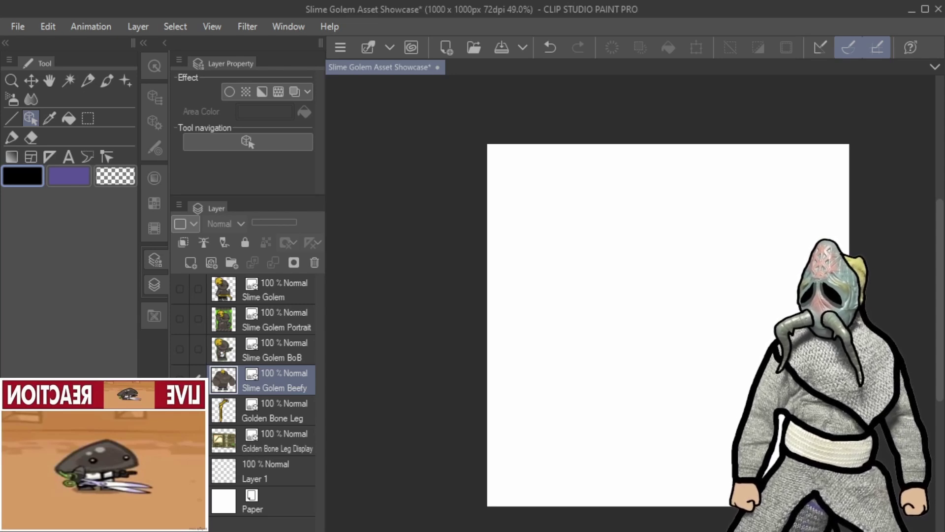
Rotate and move the Golden Bone Leg with the transform handles, then cancel with Esc
left_click_drag(671, 329, 551, 322)
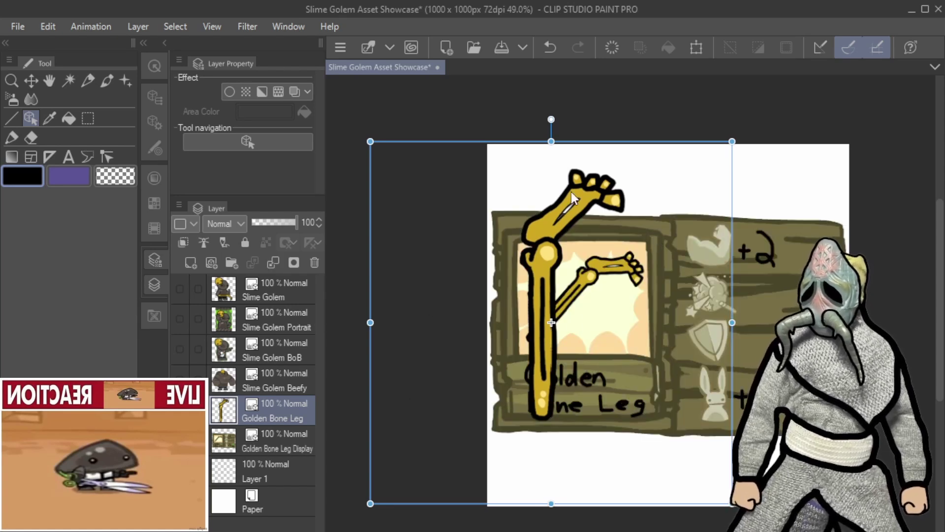
left_click_drag(742, 132, 676, 429)
left_click_drag(847, 322, 699, 137)
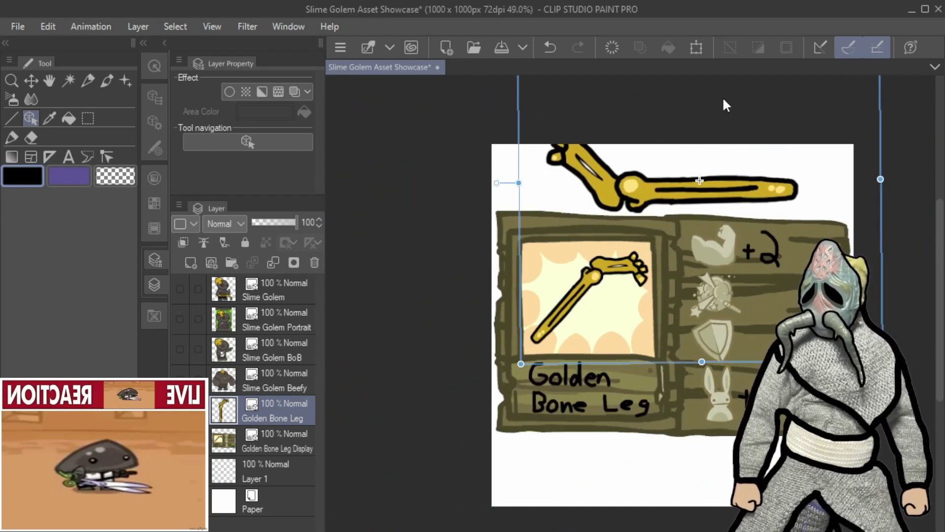
left_click_drag(662, 191, 625, 476)
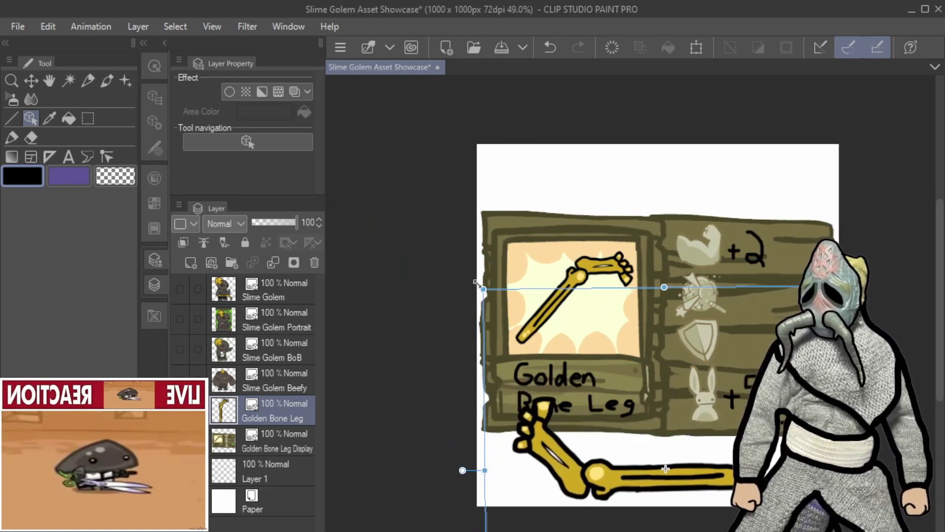
left_click_drag(474, 280, 636, 224)
key("Escape")
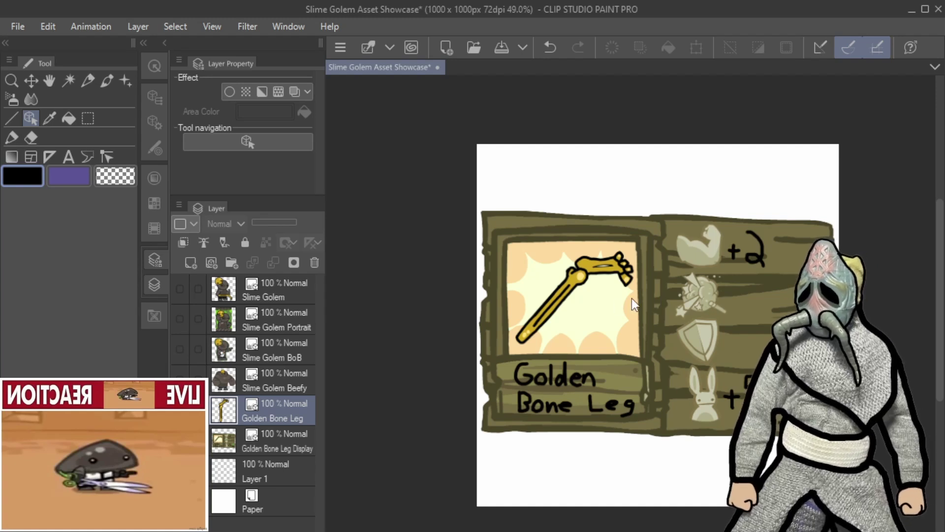
scroll(816, 435, "up", 2)
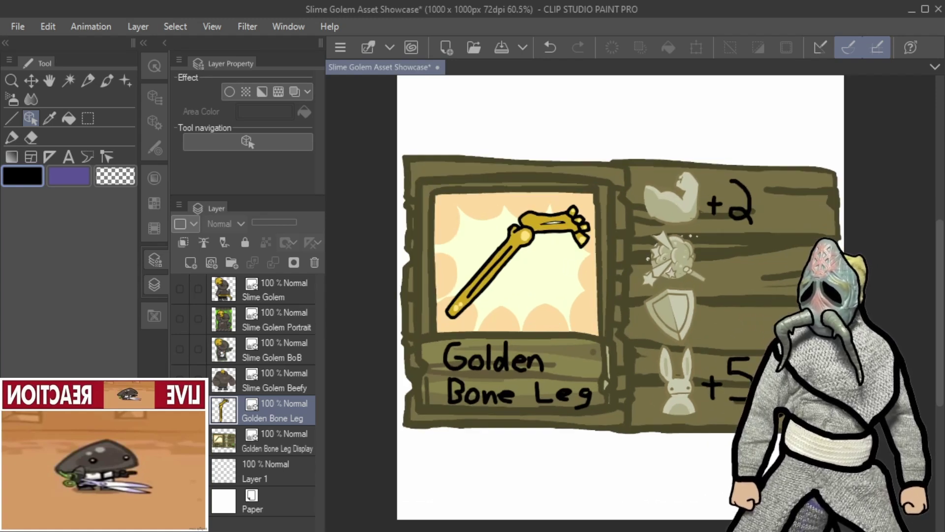
scroll(822, 426, "up", 3)
scroll(823, 426, "down", 3)
scroll(822, 426, "up", 1)
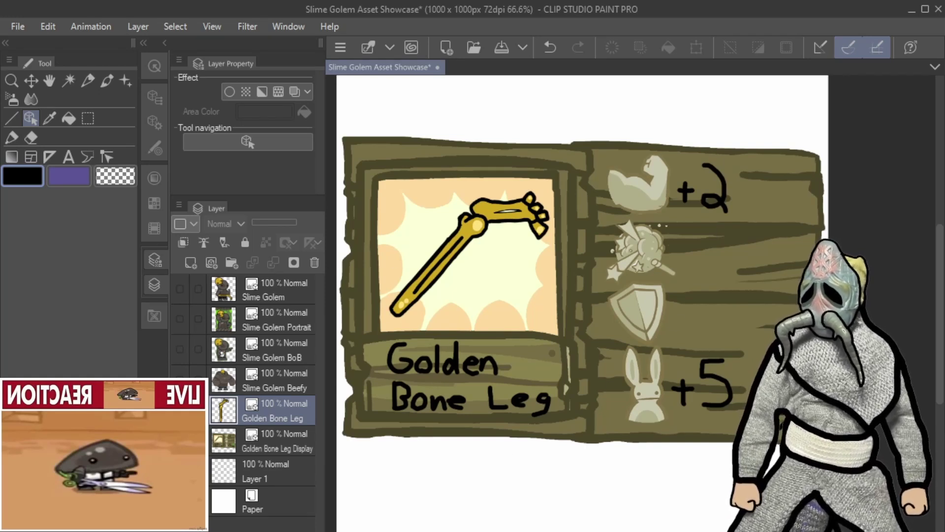
left_click(180, 288)
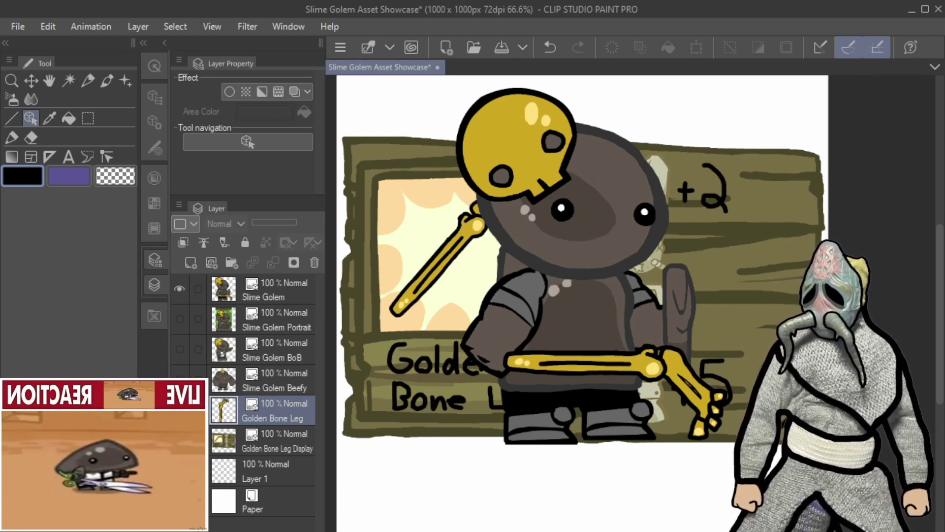
scroll(531, 219, "down", 1)
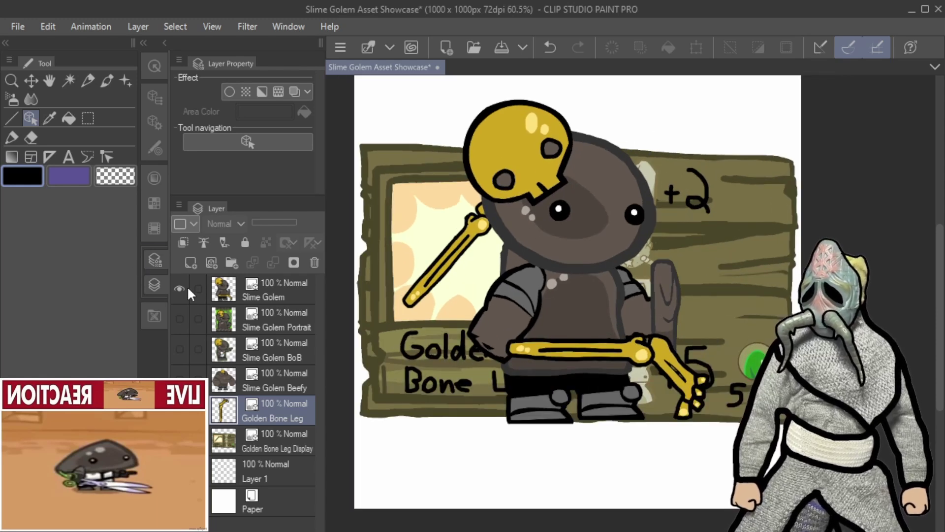
left_click(179, 289)
scroll(779, 244, "down", 2)
scroll(778, 244, "up", 1)
mouse_move(937, 316)
left_mouse_down()
mouse_move(939, 280)
mouse_move(932, 309)
left_mouse_up()
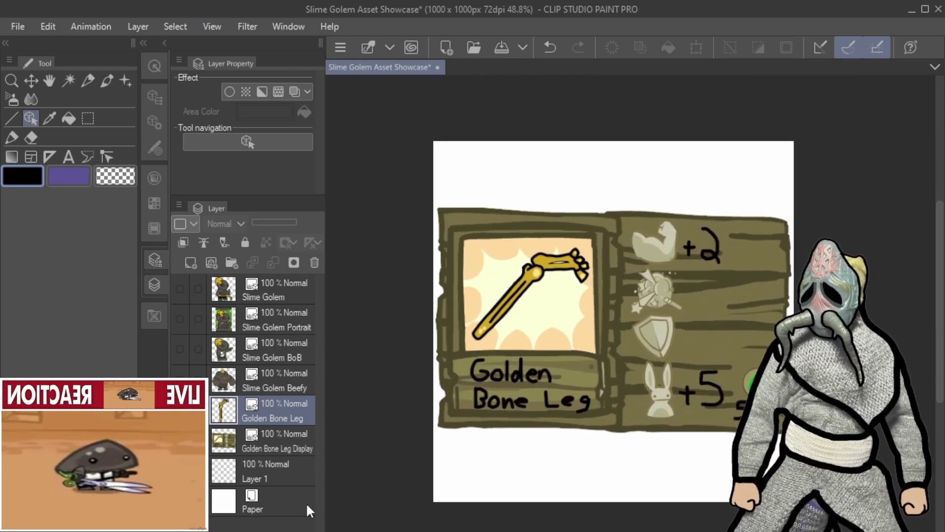
Hide the Golden Bone Leg Display card, show the Slime Golem base sprite, and save the document
left_click(180, 440)
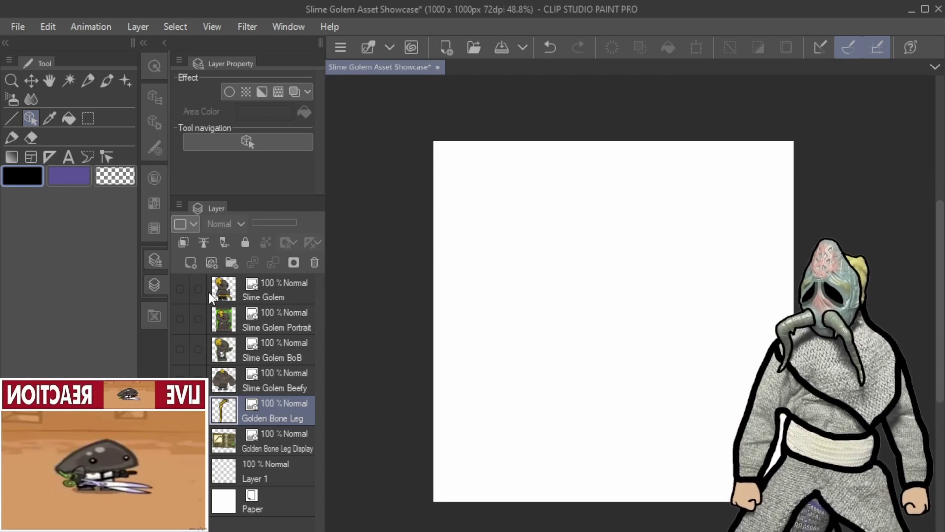
left_click(179, 289)
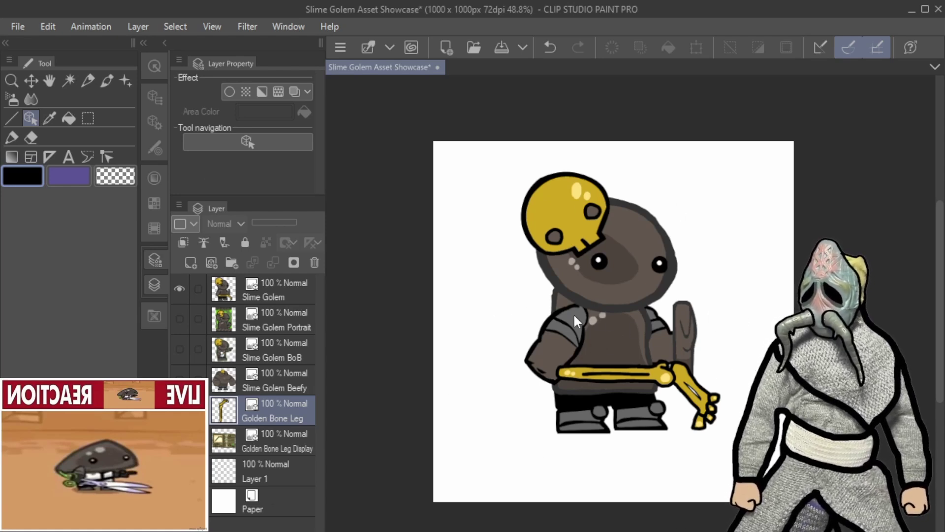
scroll(671, 317, "up", 1)
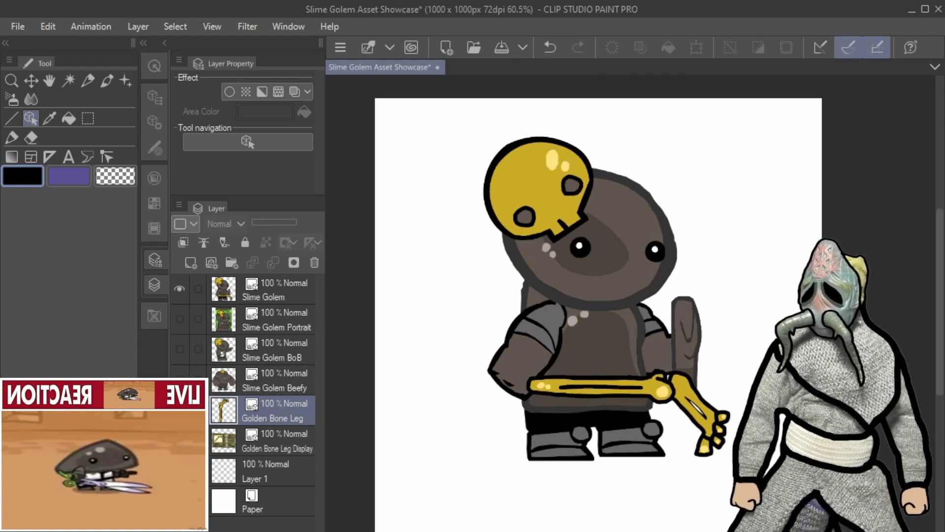
scroll(640, 323, "down", 2)
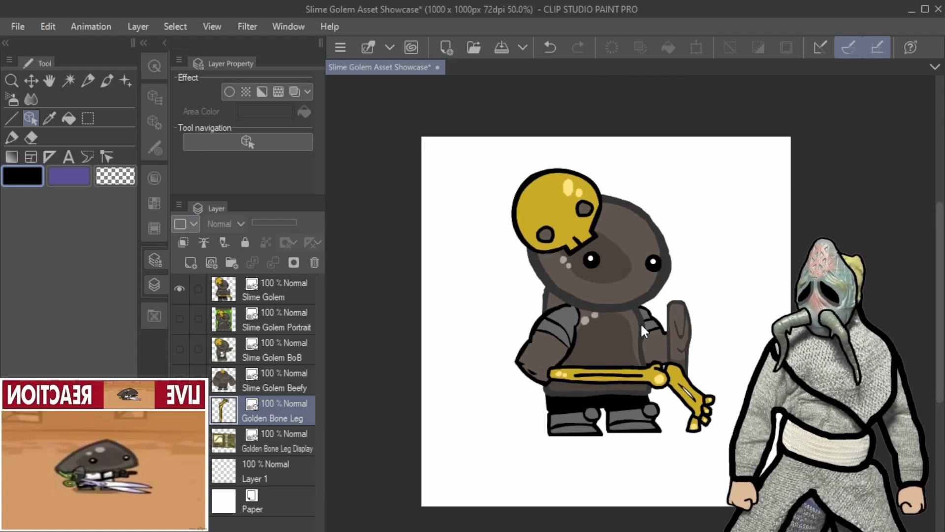
scroll(640, 328, "up", 2)
scroll(685, 326, "down", 1)
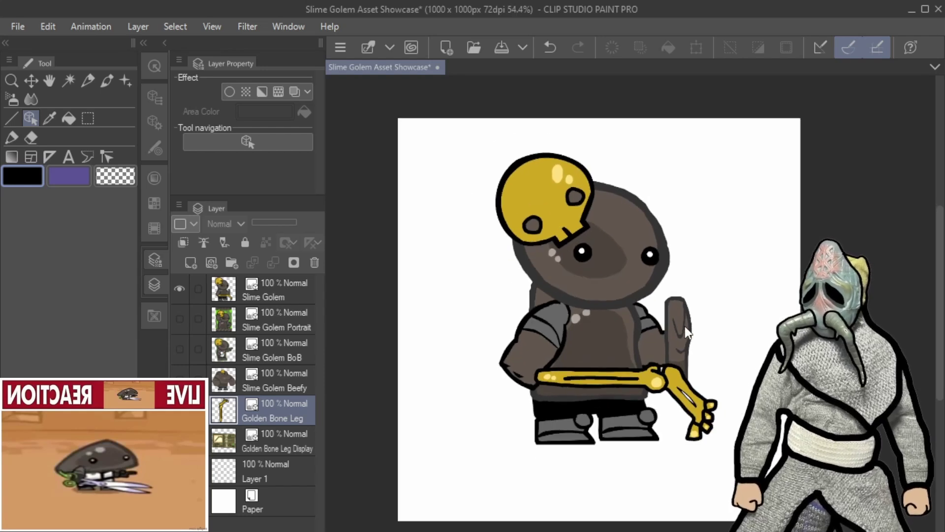
left_click(495, 50)
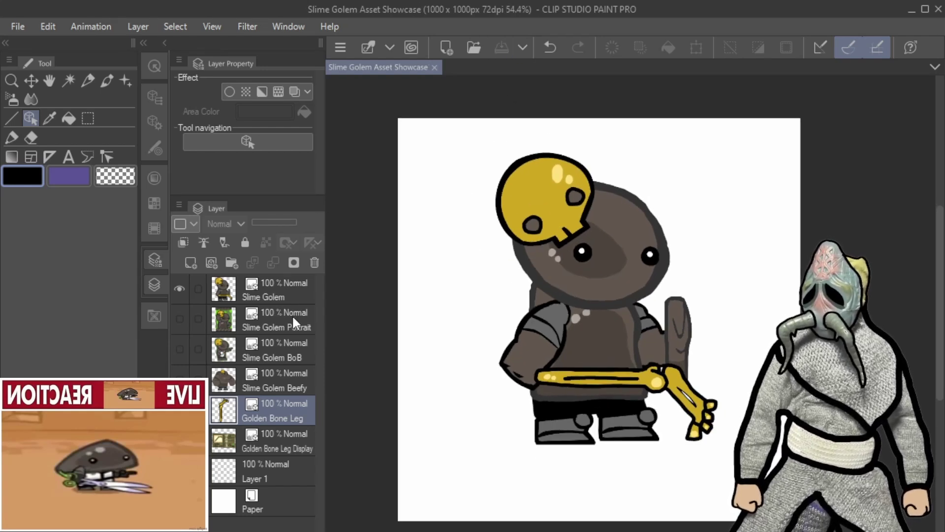
left_click(179, 289)
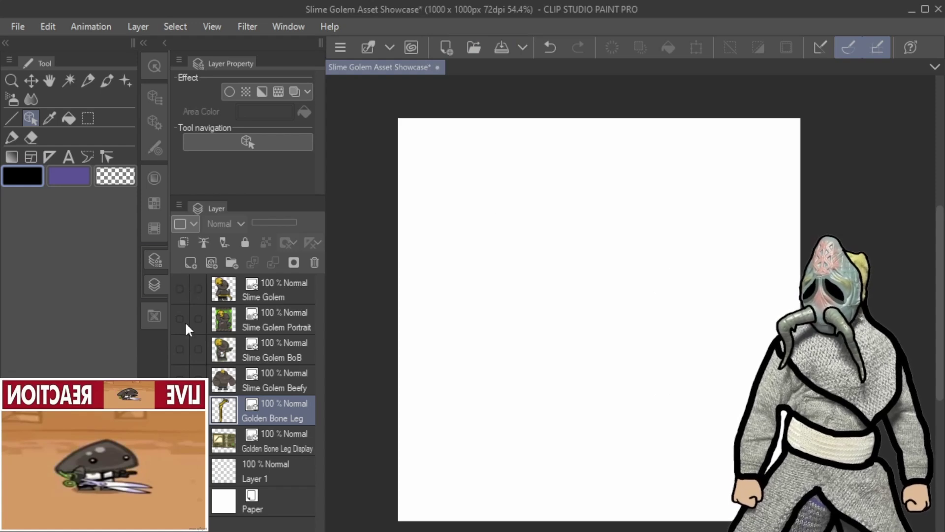
left_click(180, 349)
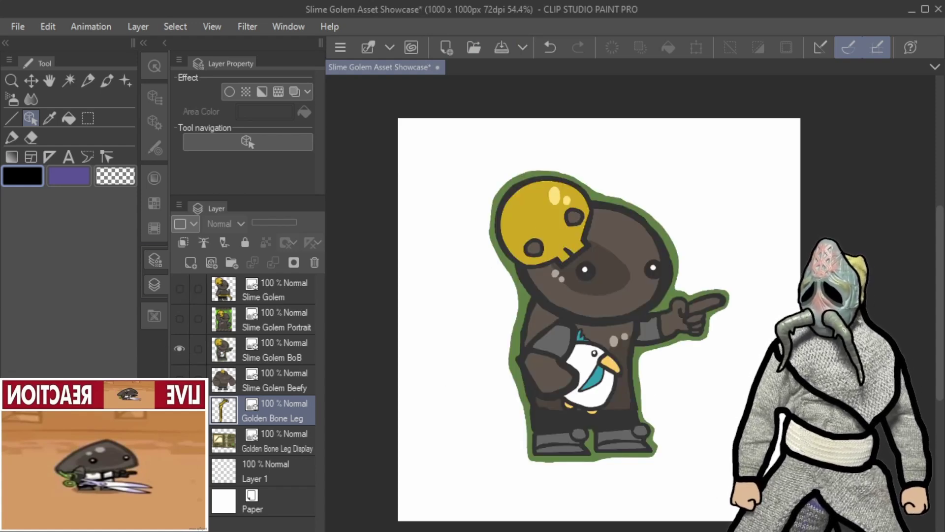
left_click(178, 348)
left_click(180, 379)
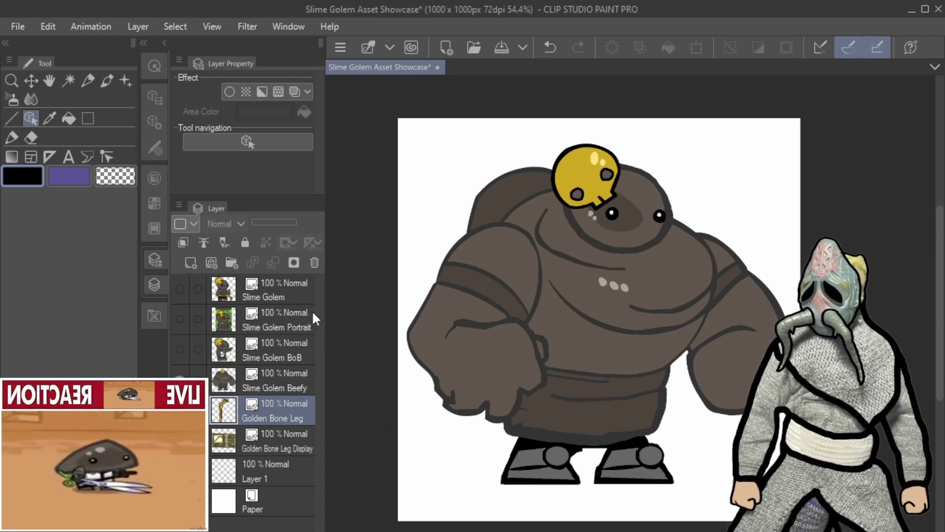
left_click(193, 347)
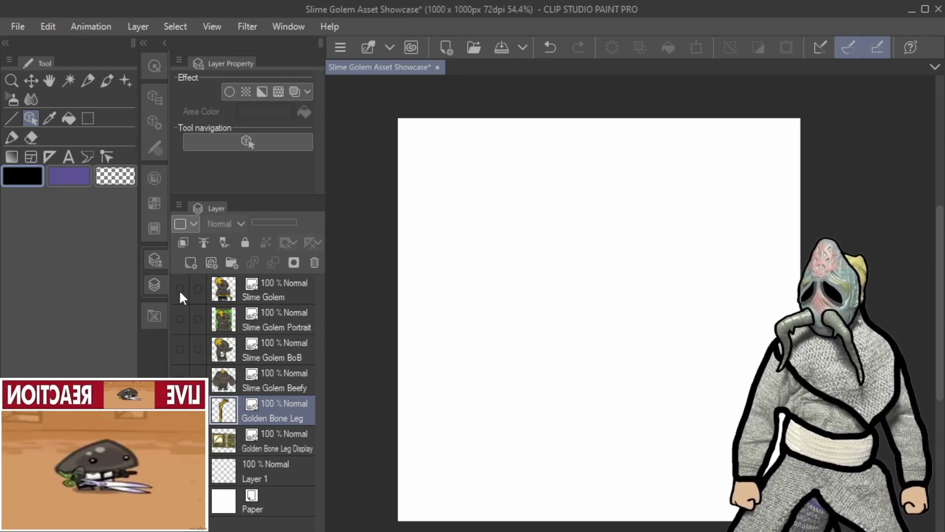
left_click(180, 290)
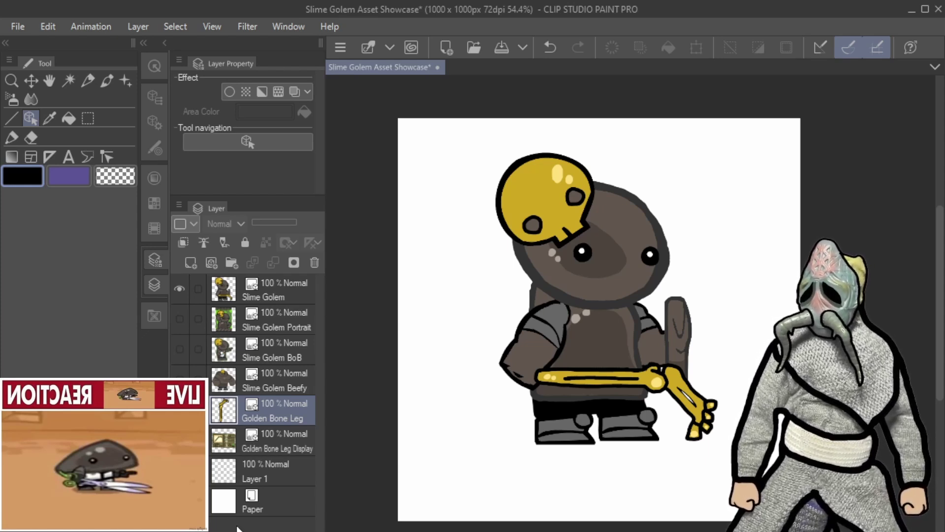
Show Slime Golem BoB and place it up and right of the base golem, shifted left
left_click_drag(633, 341, 543, 386)
left_click(180, 349)
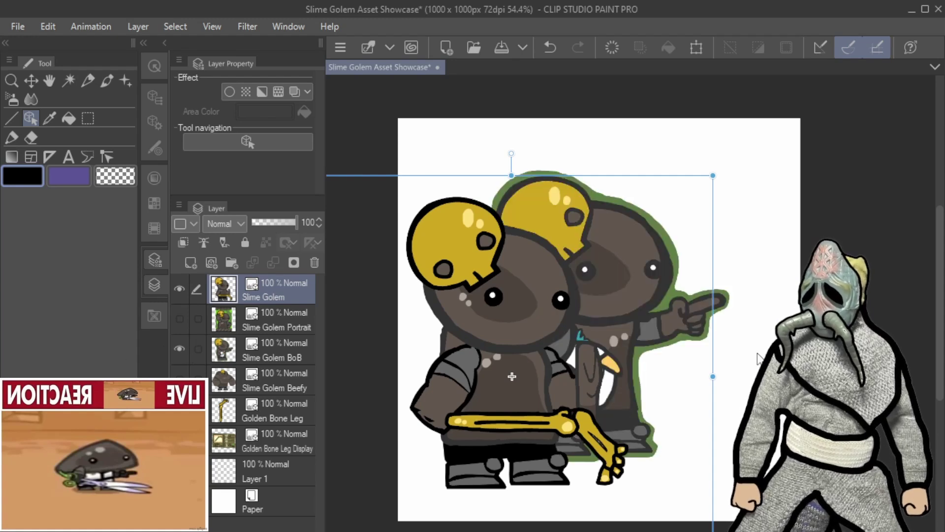
left_click(629, 270)
left_click(541, 318)
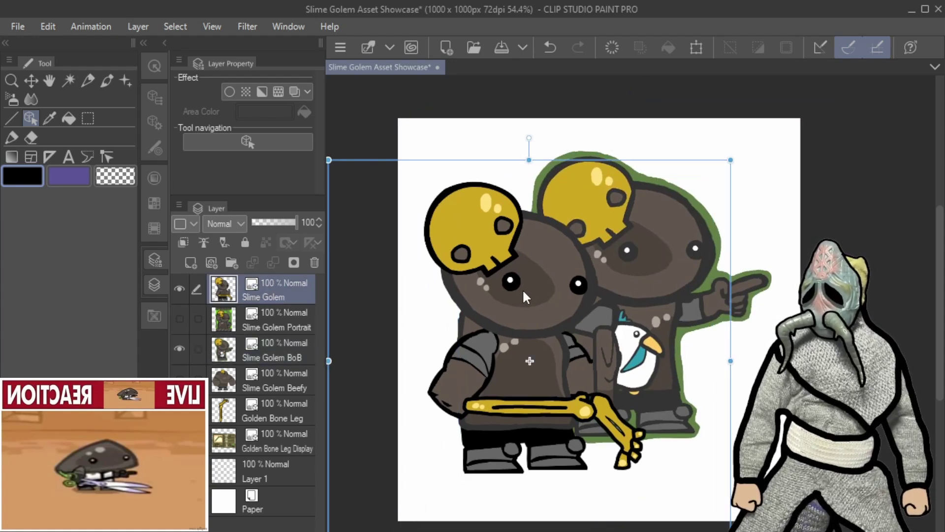
mouse_move(630, 249)
left_mouse_down()
mouse_move(649, 234)
mouse_move(639, 243)
left_mouse_up()
mouse_move(527, 378)
left_mouse_down()
mouse_move(551, 373)
mouse_move(527, 371)
left_mouse_up()
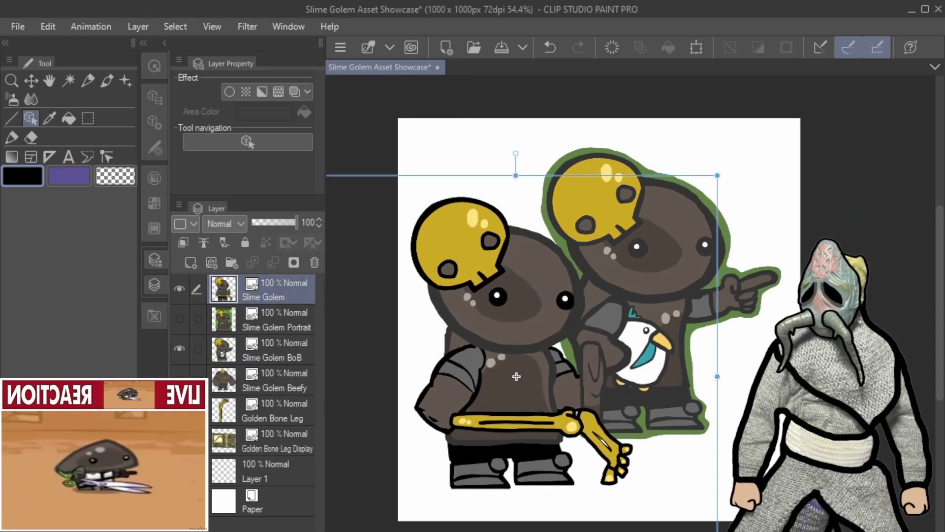
mouse_move(670, 231)
left_mouse_down()
mouse_move(692, 213)
mouse_move(672, 223)
left_mouse_up()
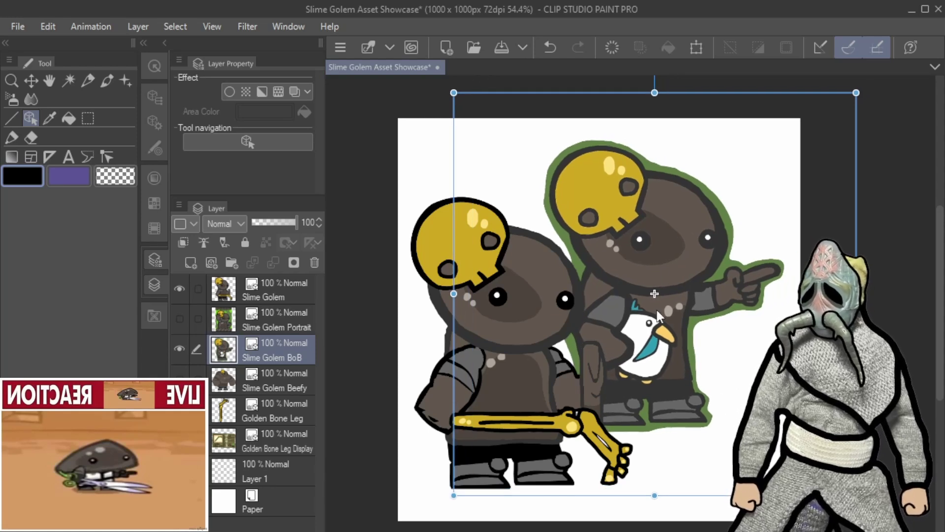